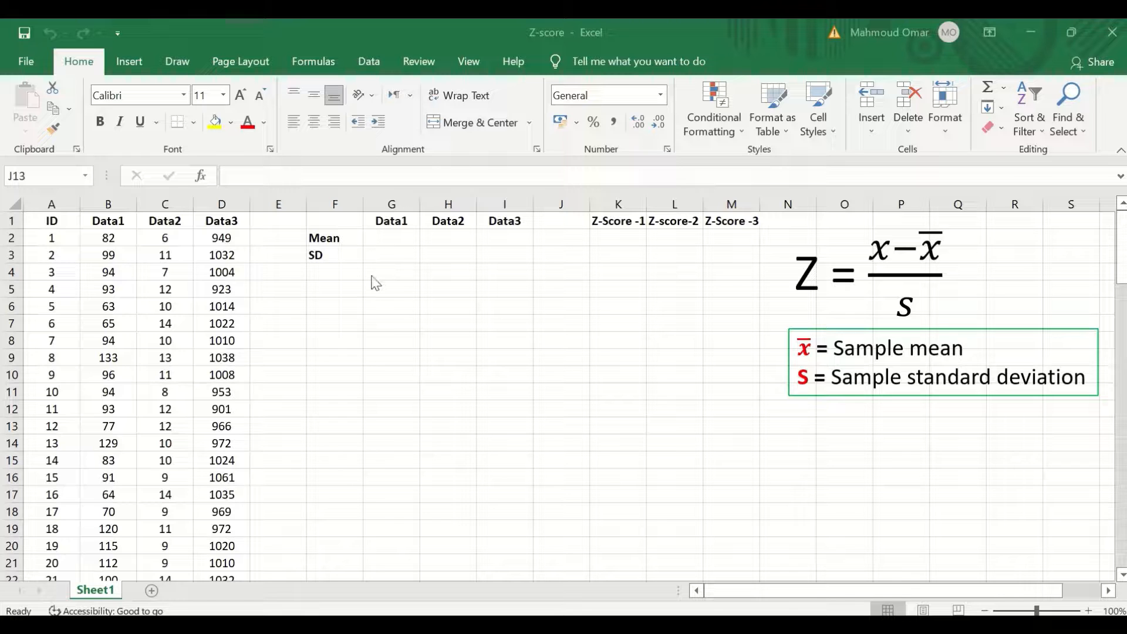
- Calculate the mean of Data1 in the Mean row with =AVERAGE(B2:B101)
click(393, 241)
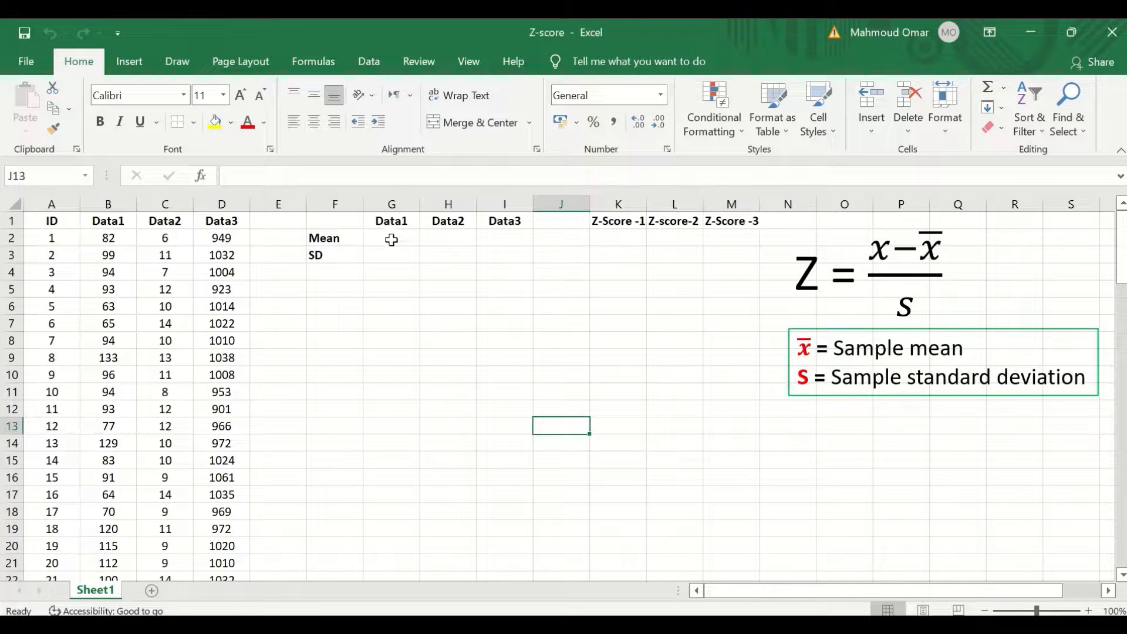
click(391, 241)
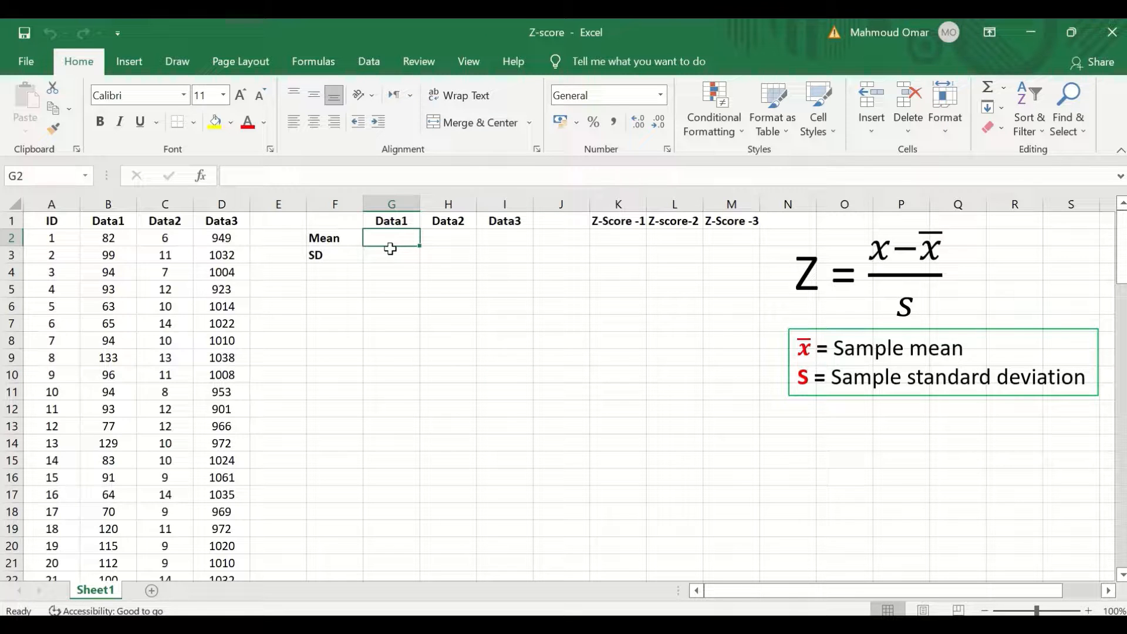
text(=)
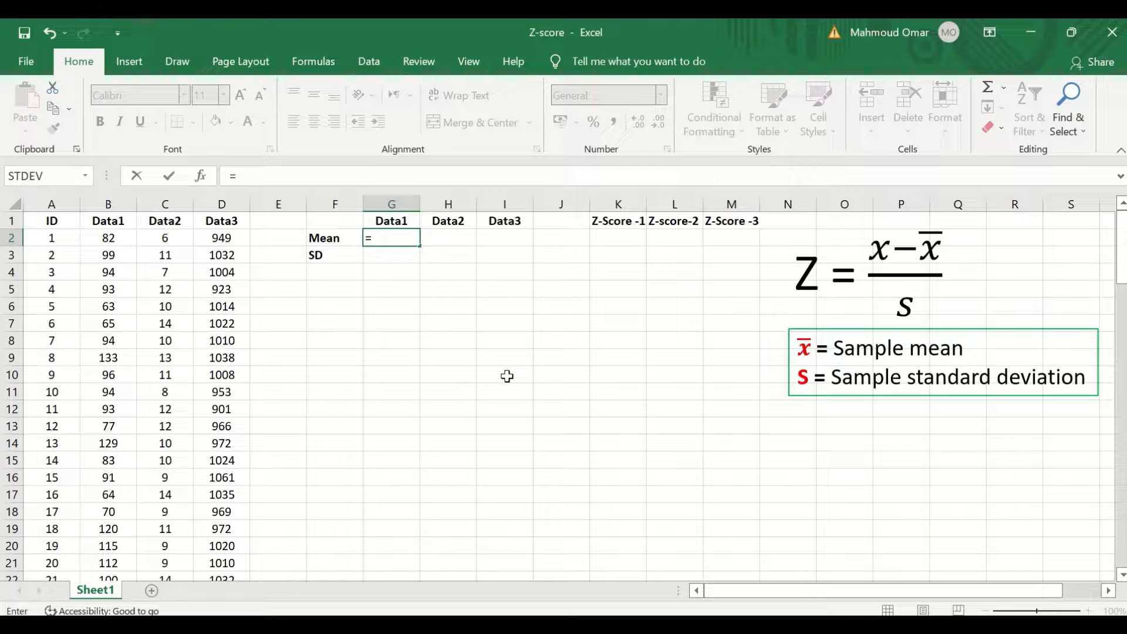
text(ave)
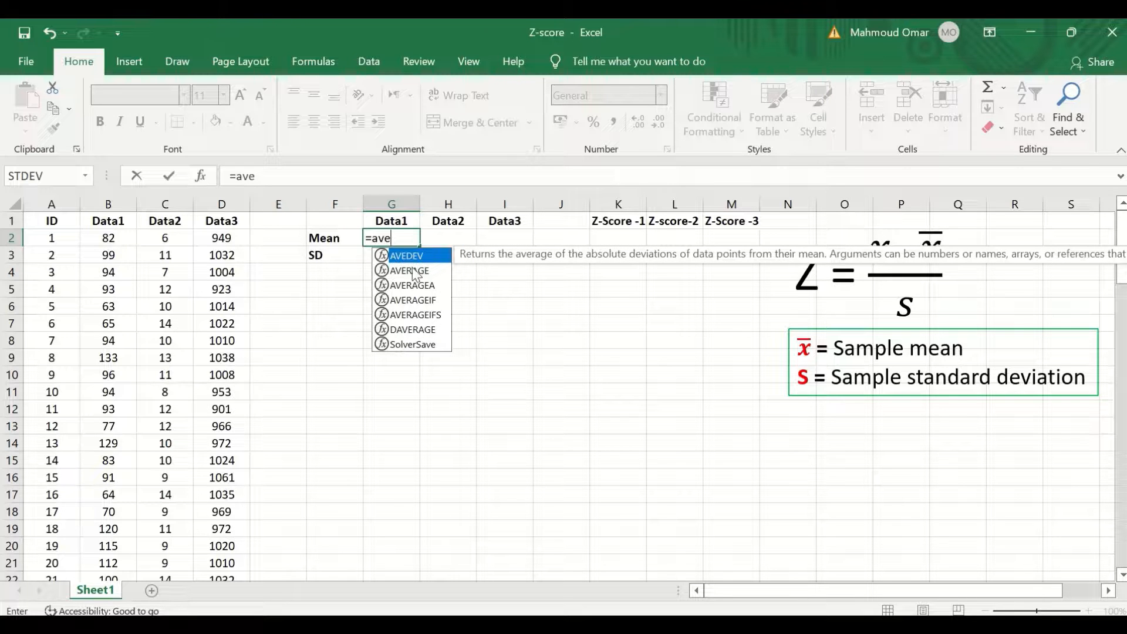
click(415, 271)
double_click(418, 271)
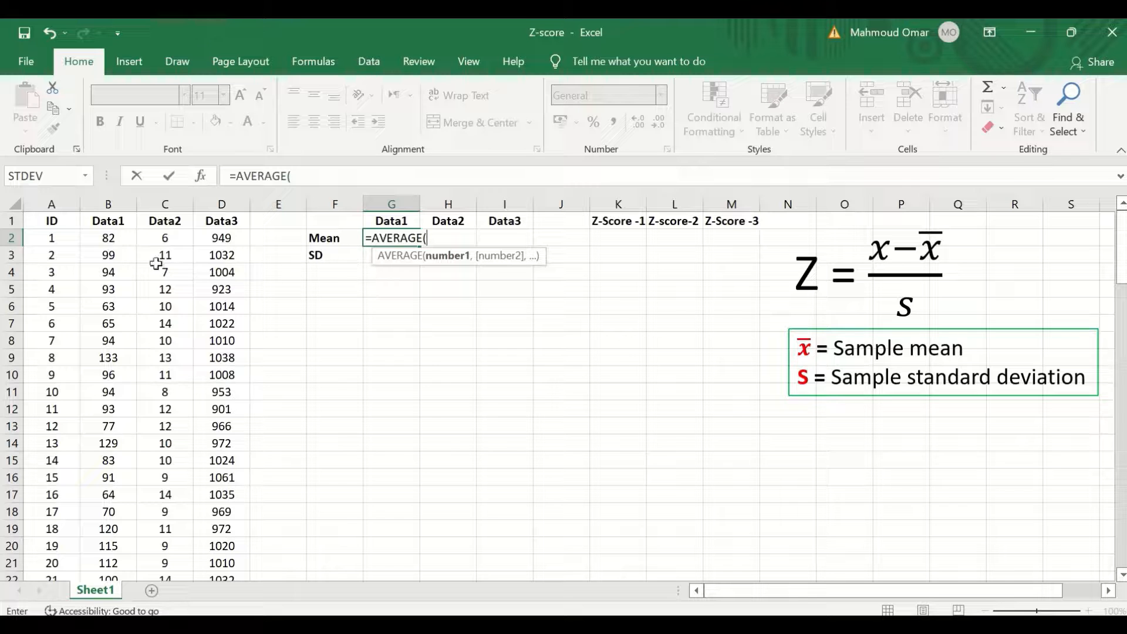
click(103, 238)
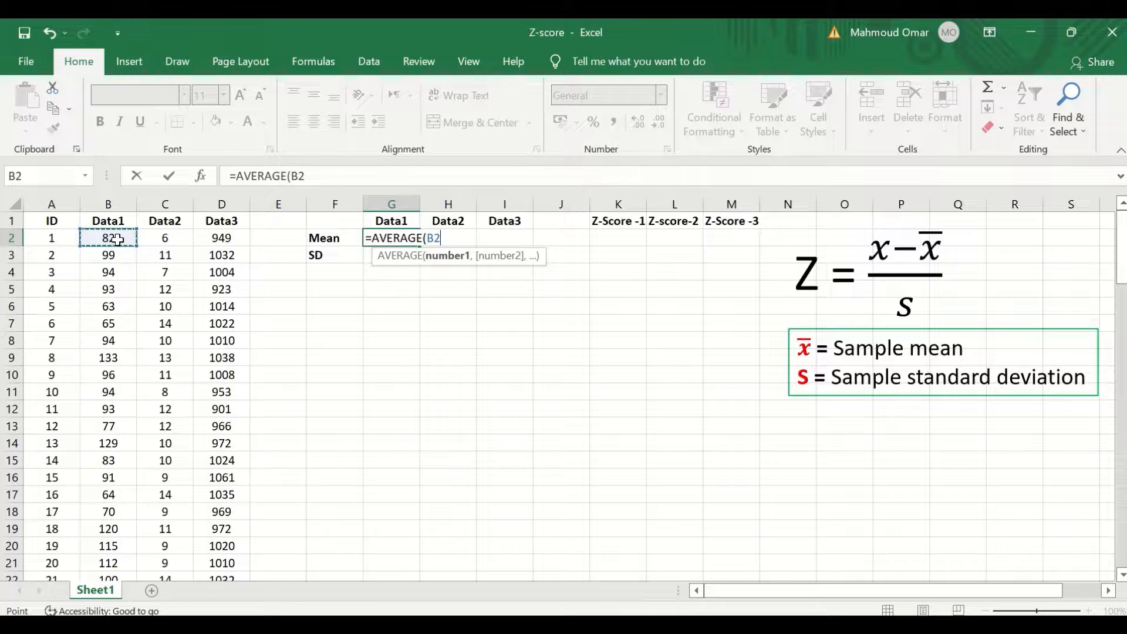
key(ctrl+shift+Down)
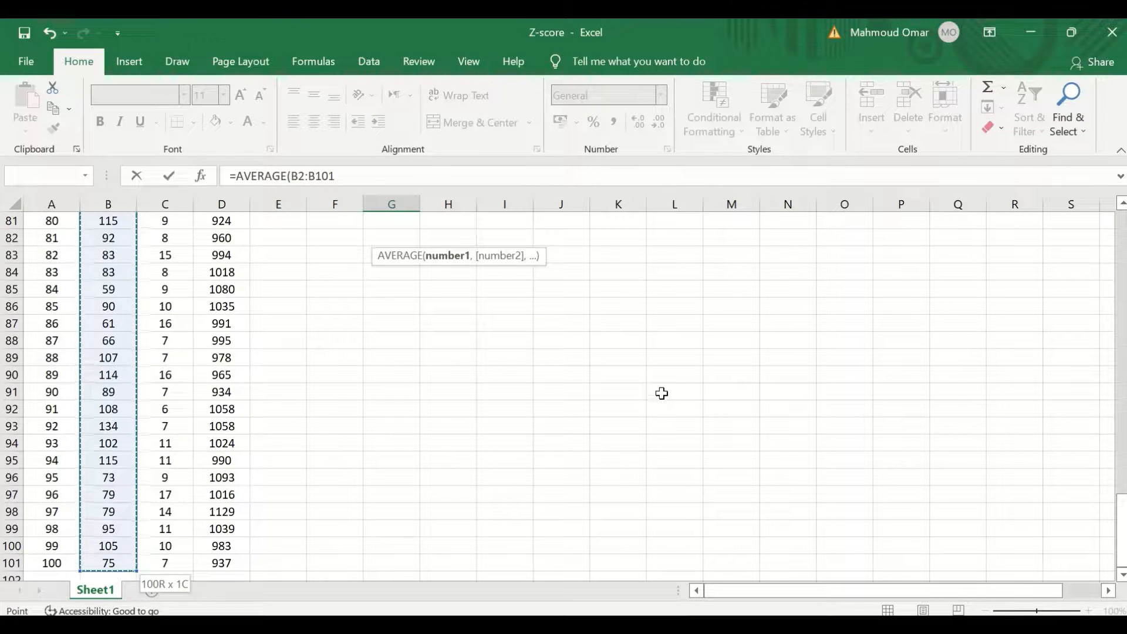
scroll(758, 466, up, 18)
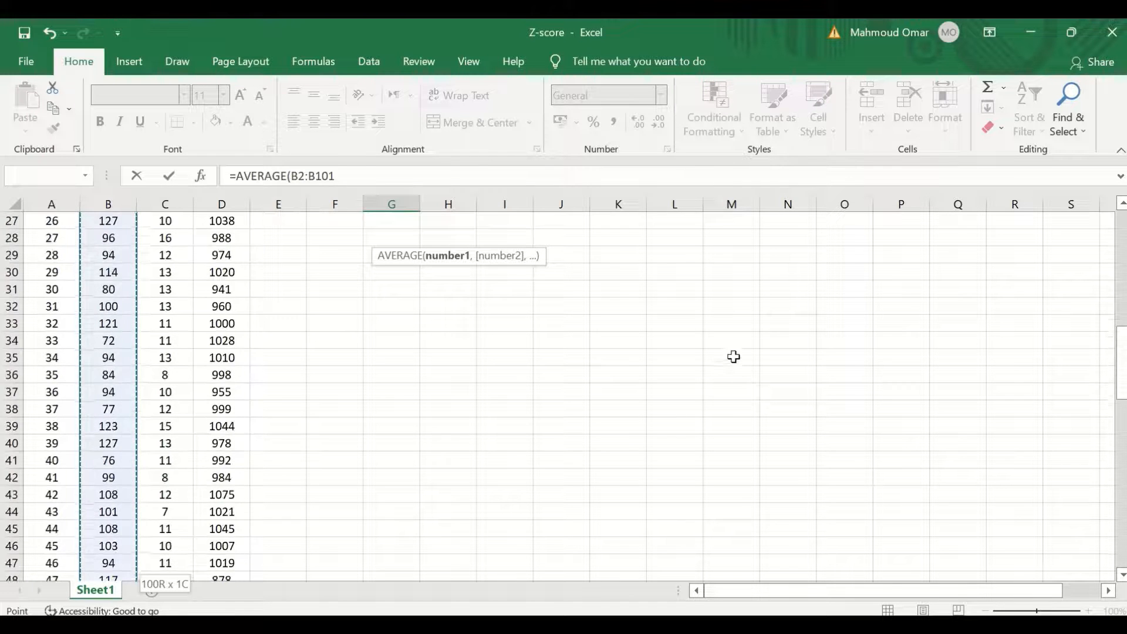
scroll(728, 343, up, 9)
key(Return)
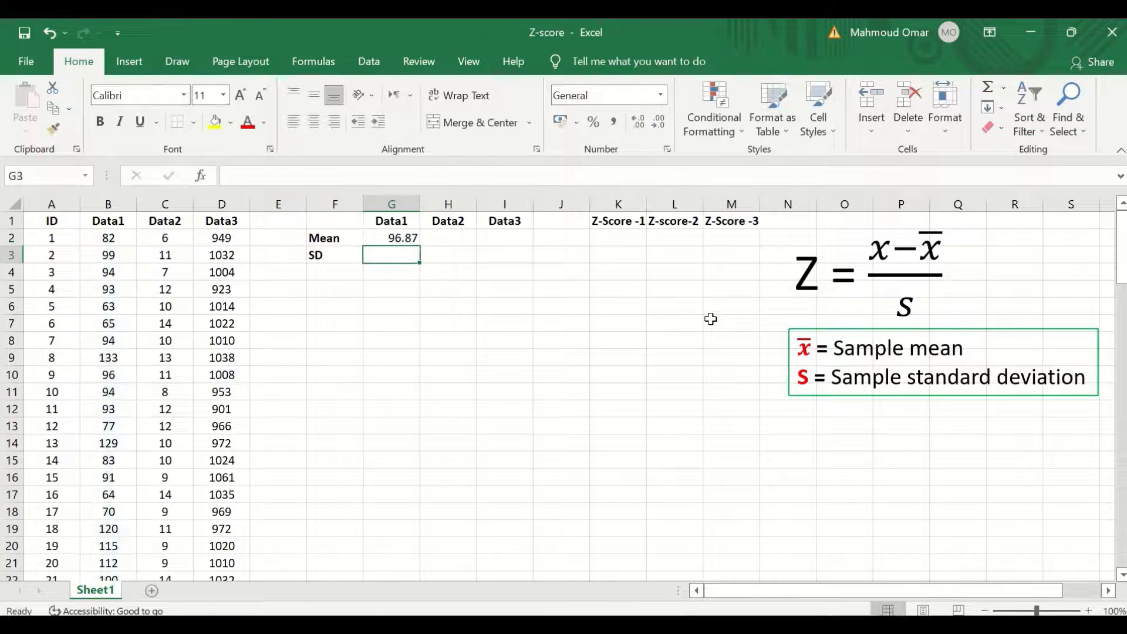
- Copy the mean formula across to the Data2 and Data3 columns
click(395, 240)
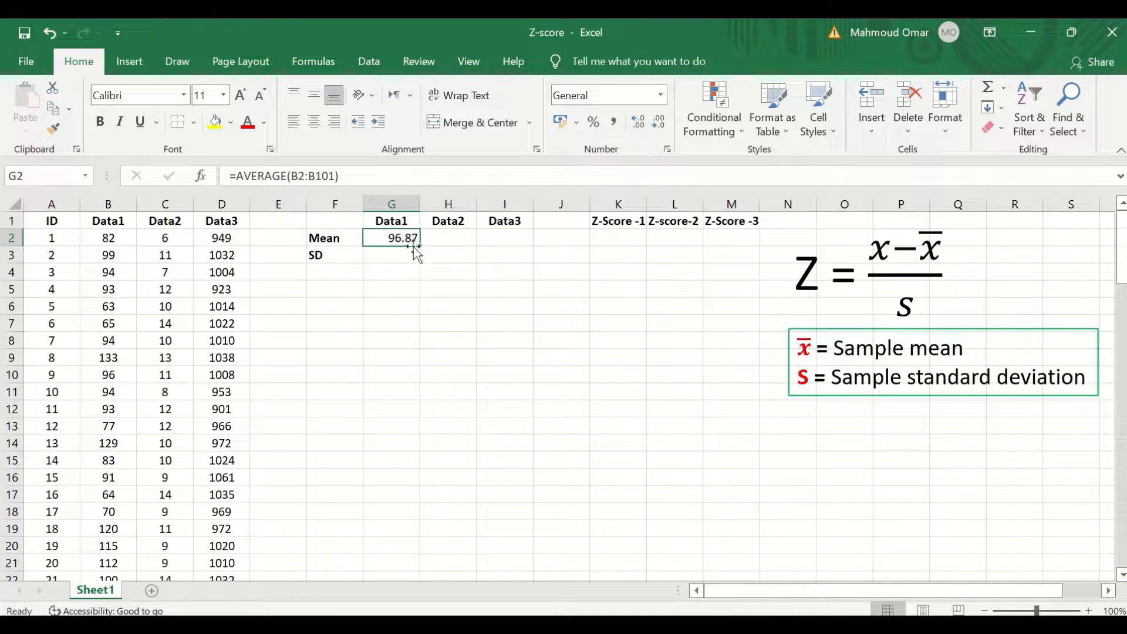
drag(418, 247, 516, 245)
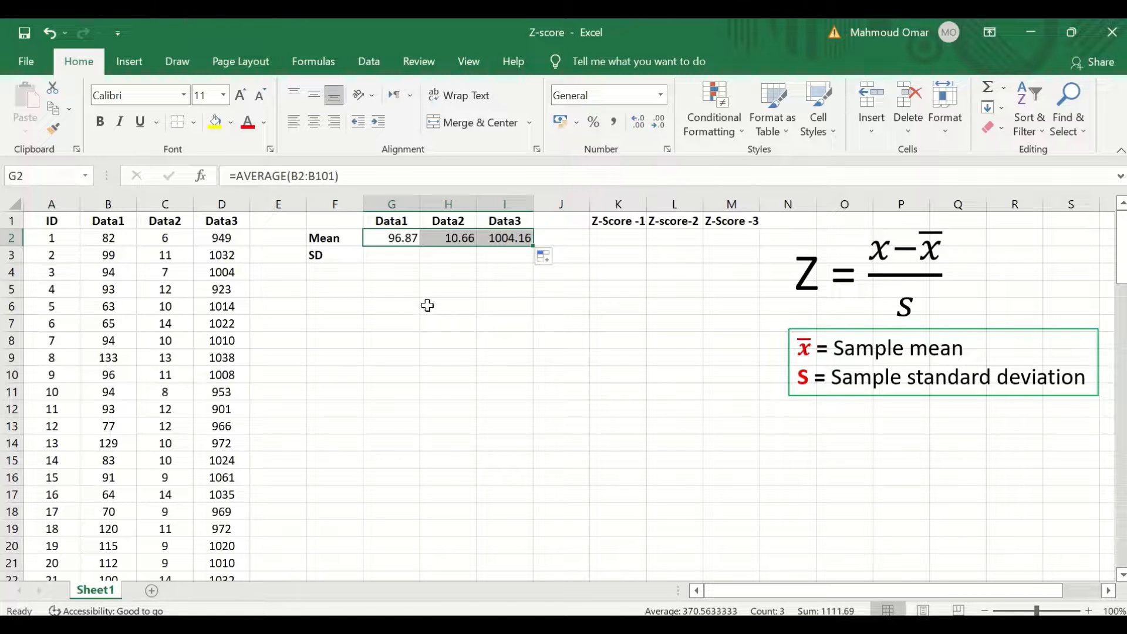
- Calculate the sample standard deviation of Data1 in the SD row with =STDEV.S(B2:B101)
click(378, 257)
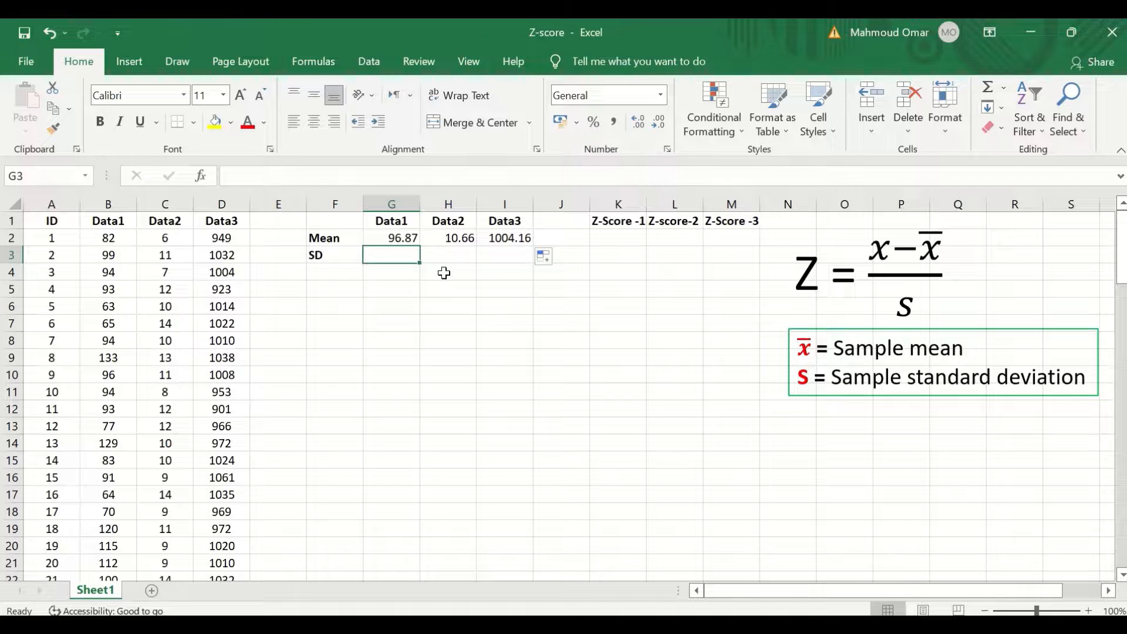
text(=)
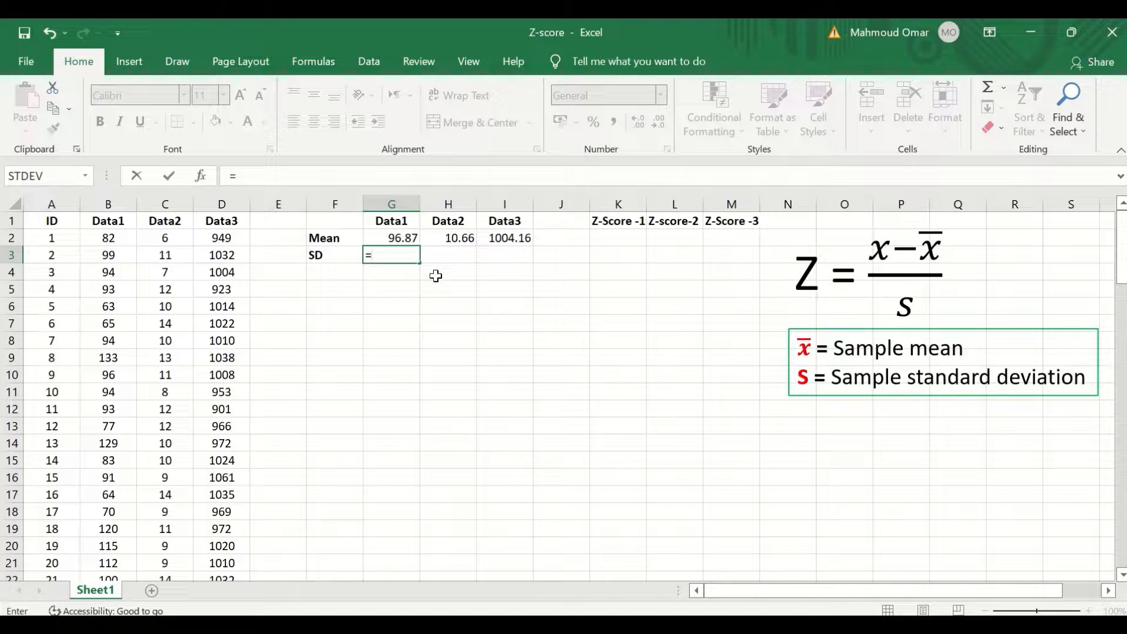
text(st)
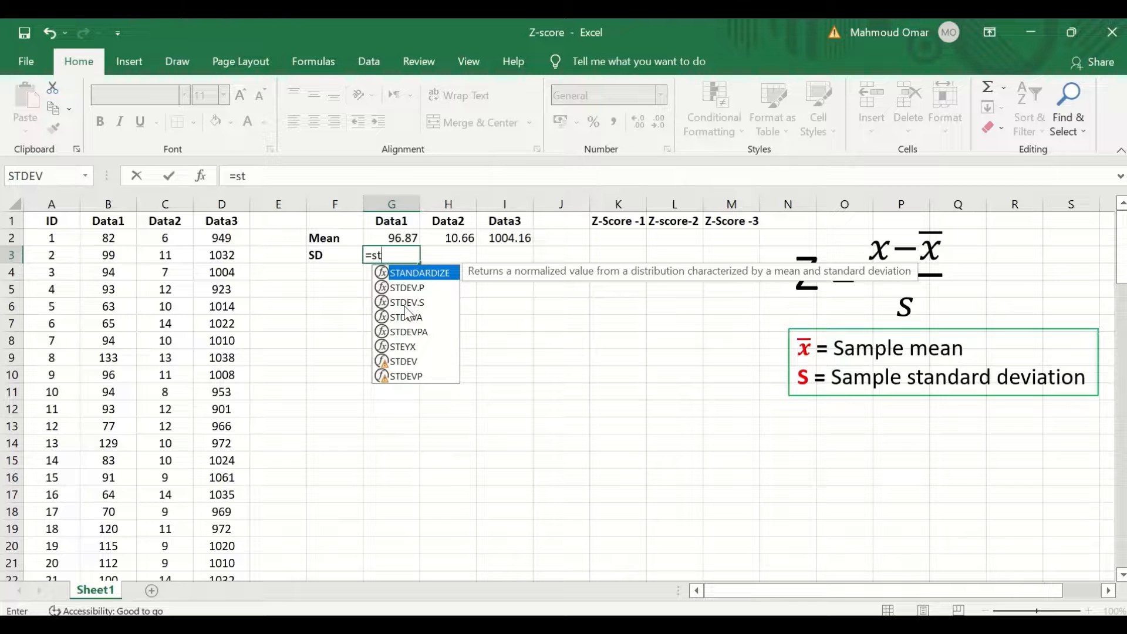
double_click(406, 304)
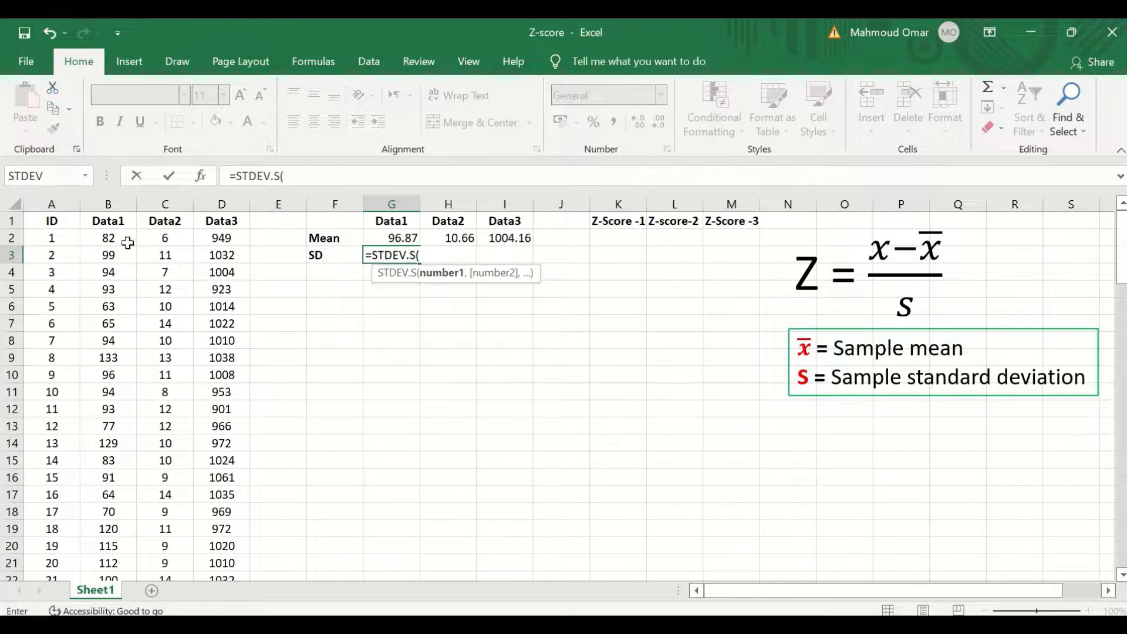
click(111, 237)
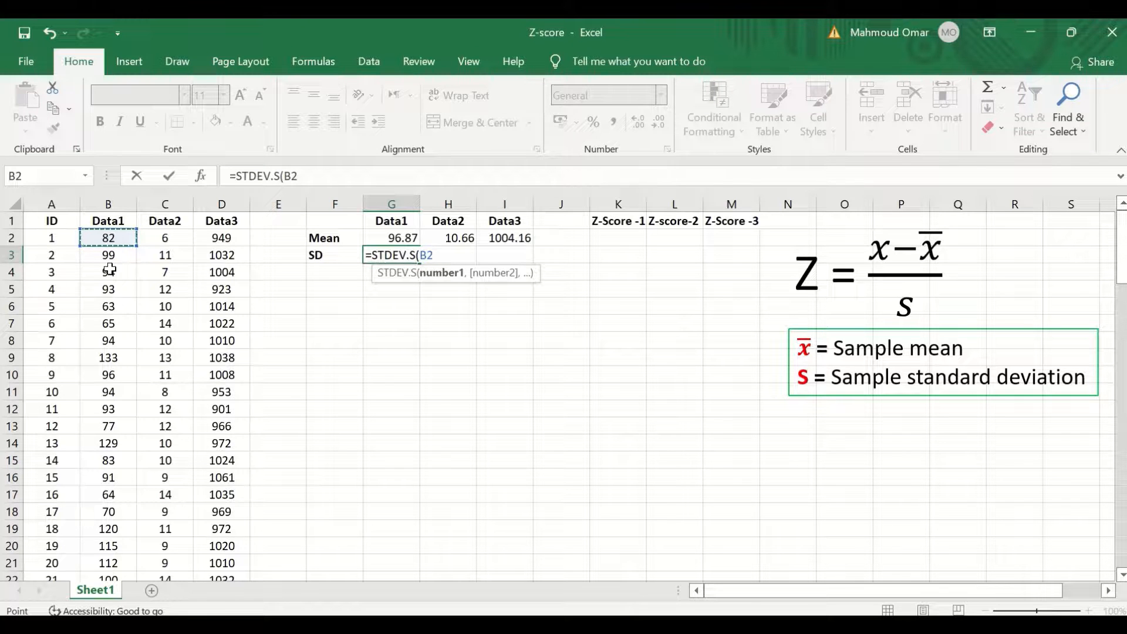
key(ctrl+shift+Down)
scroll(418, 448, up, 5)
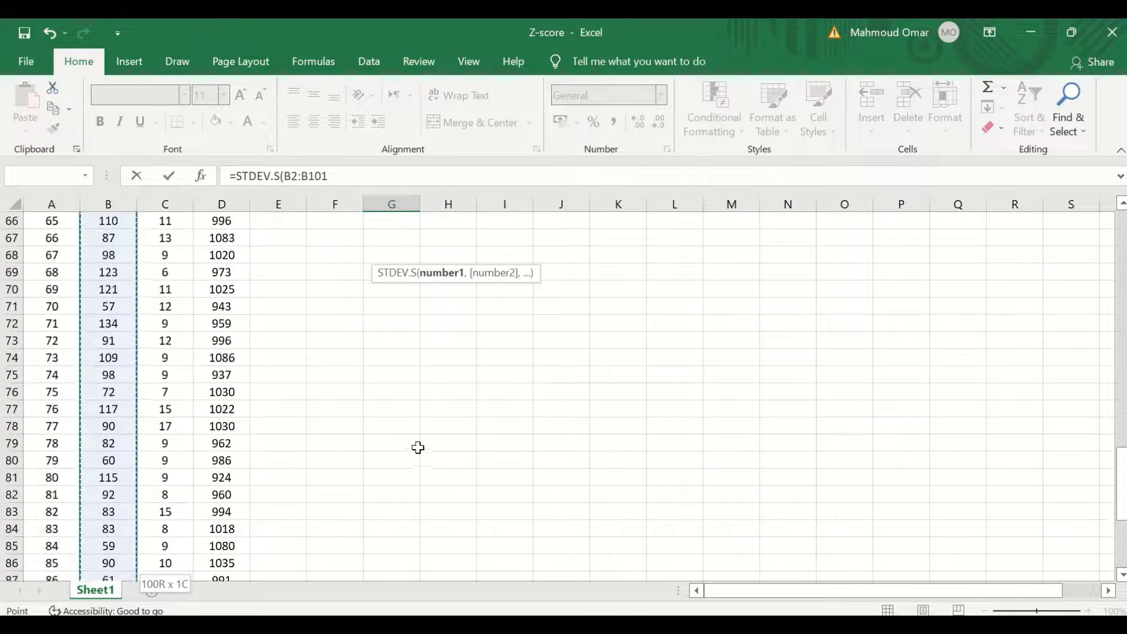
scroll(419, 448, up, 20)
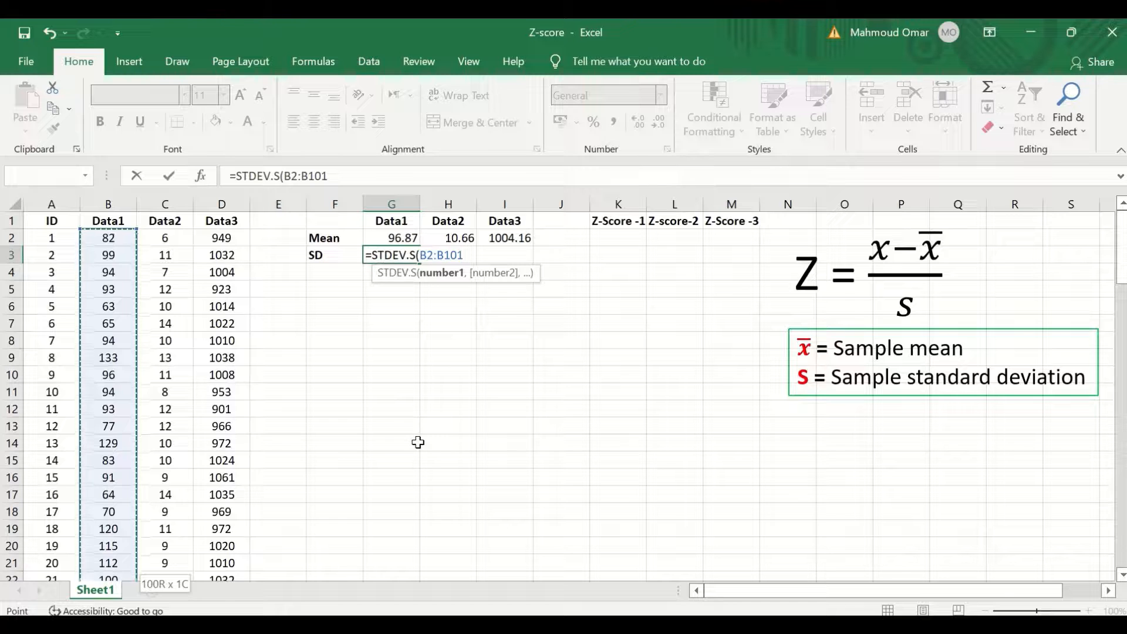
key(Return)
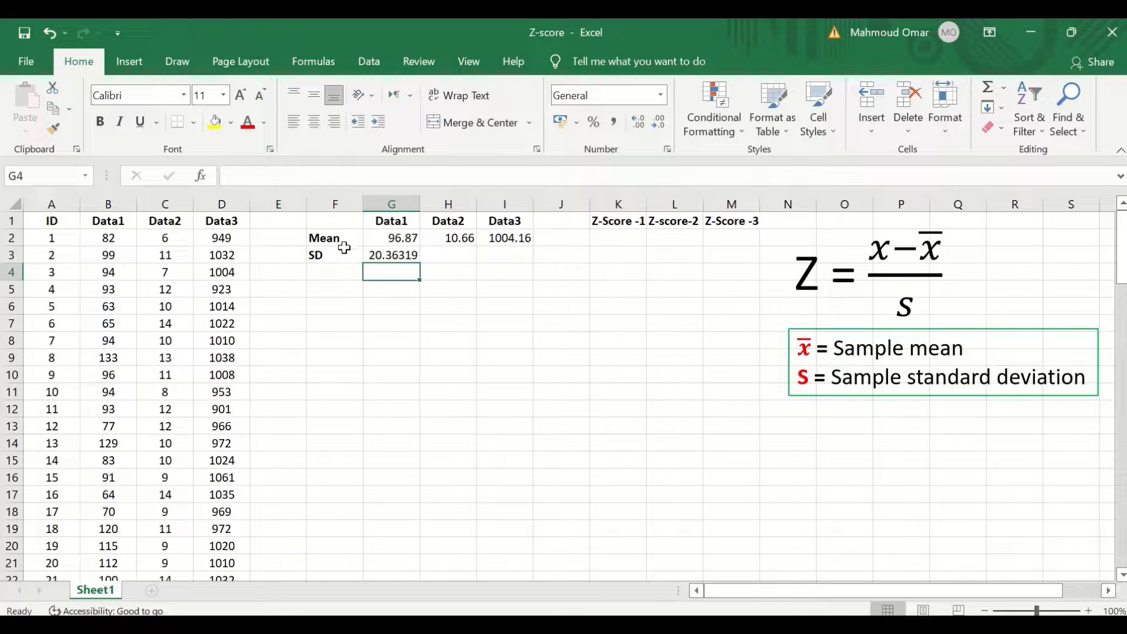
- Copy the standard deviation formula across to the Data2 and Data3 columns
click(378, 255)
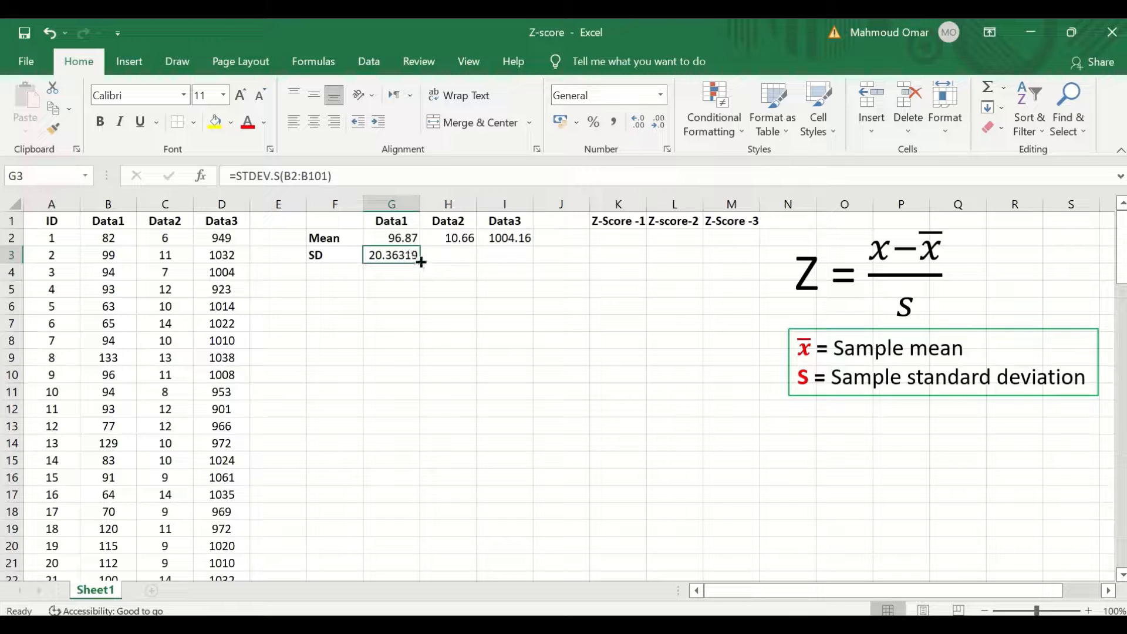
drag(423, 262, 516, 258)
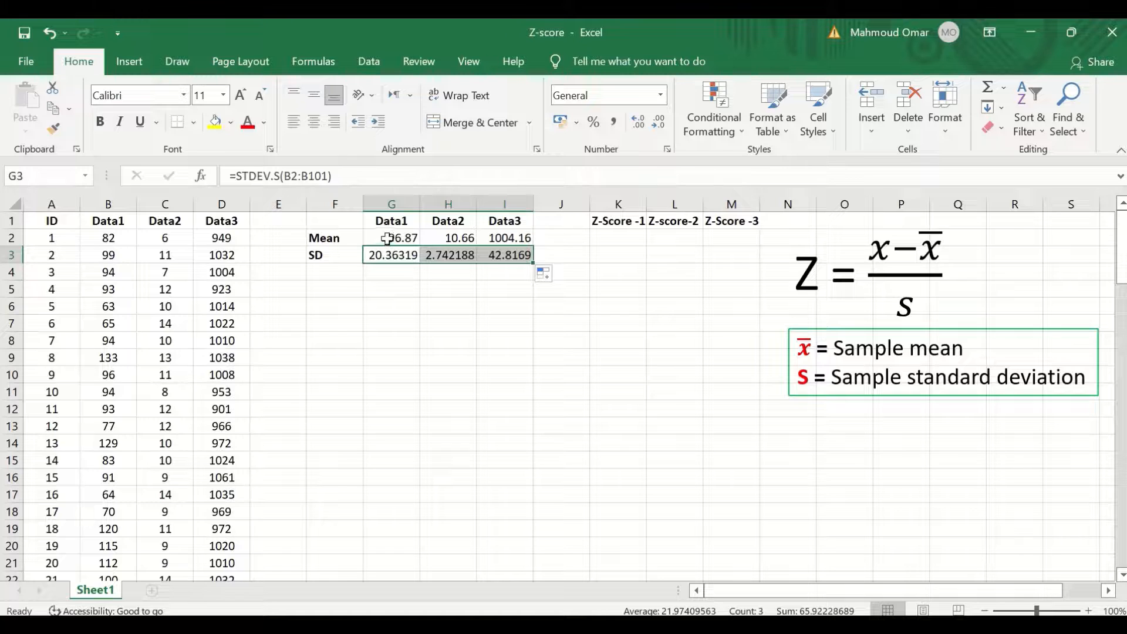
- Reduce the mean and SD results for all three data columns to one decimal place
drag(387, 239, 522, 236)
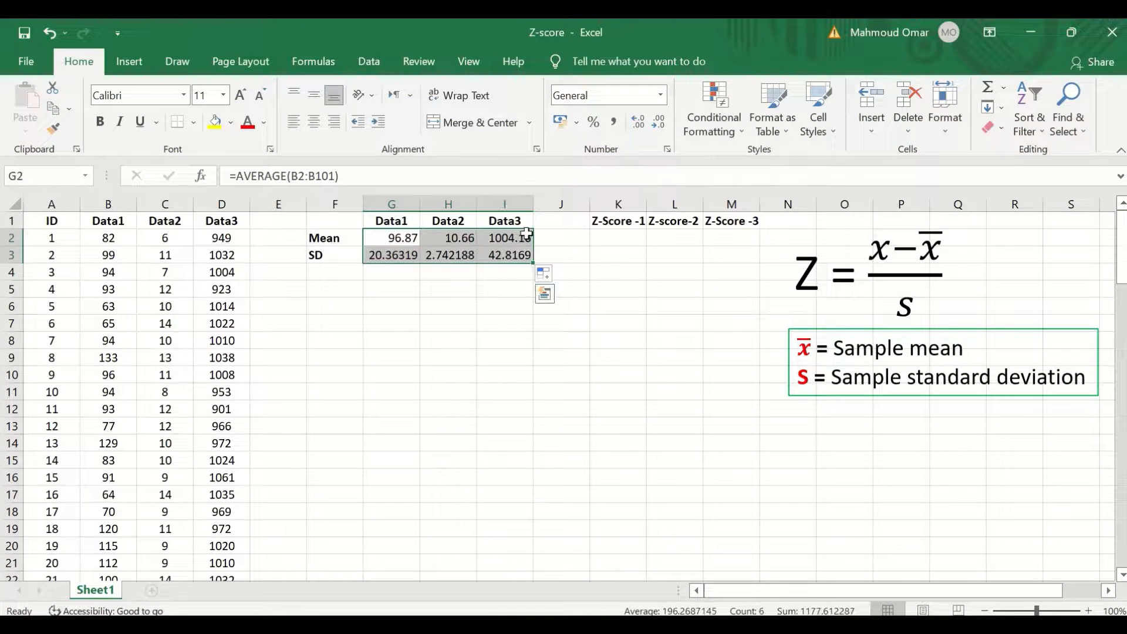
click(659, 124)
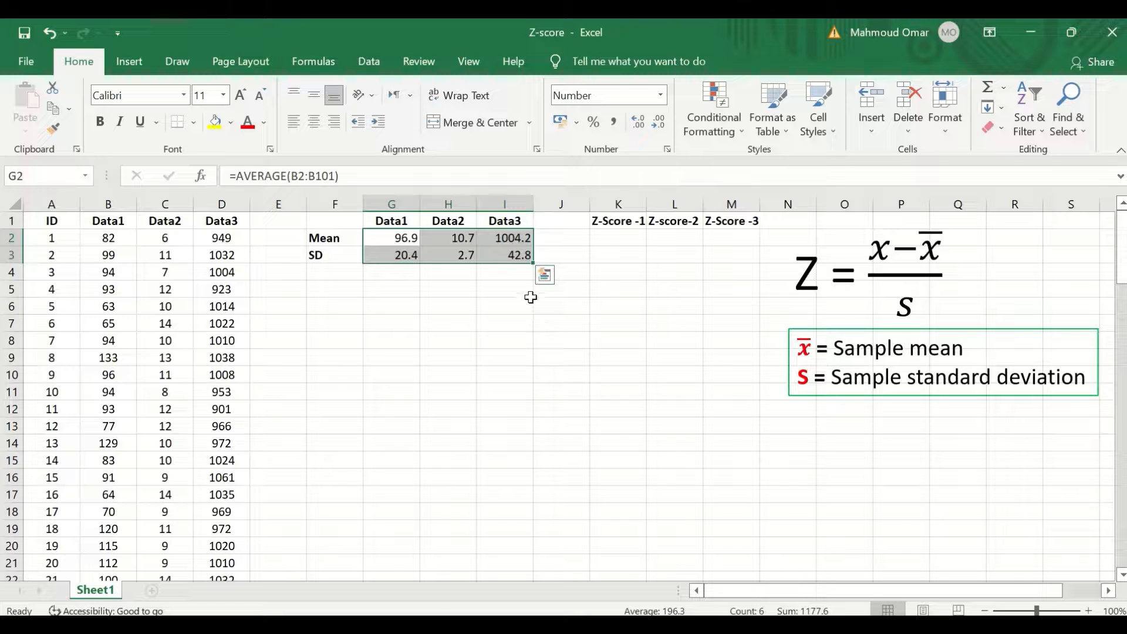
click(506, 287)
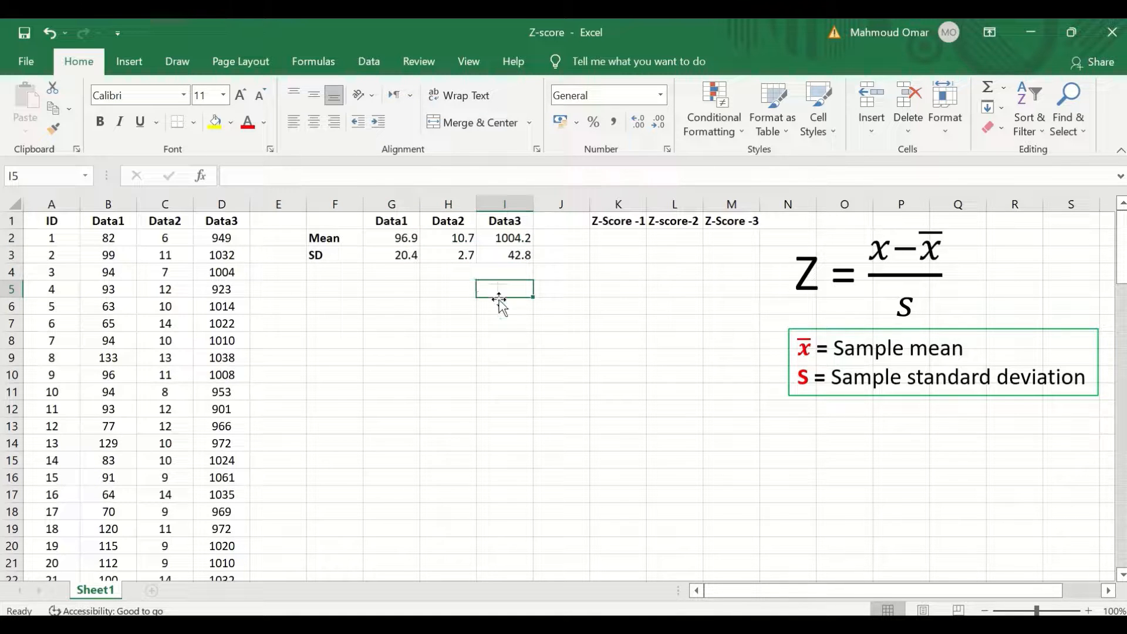
click(508, 254)
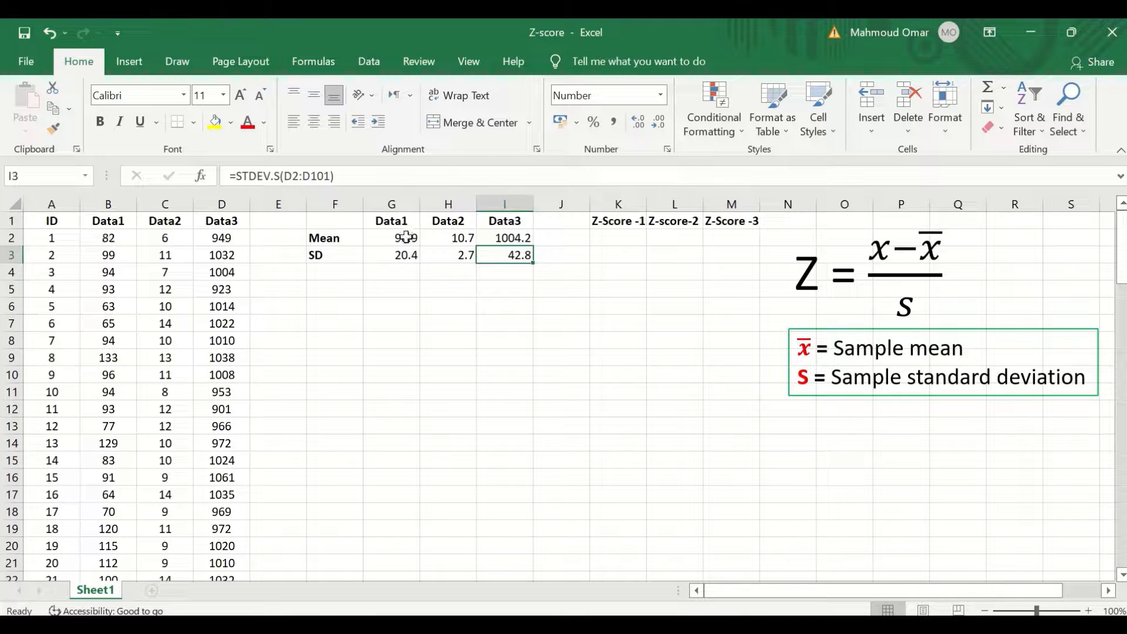
- Enter the first Z-Score -1 formula =(B2-$G$2)/$G$3 using absolute references to the mean and SD
click(614, 239)
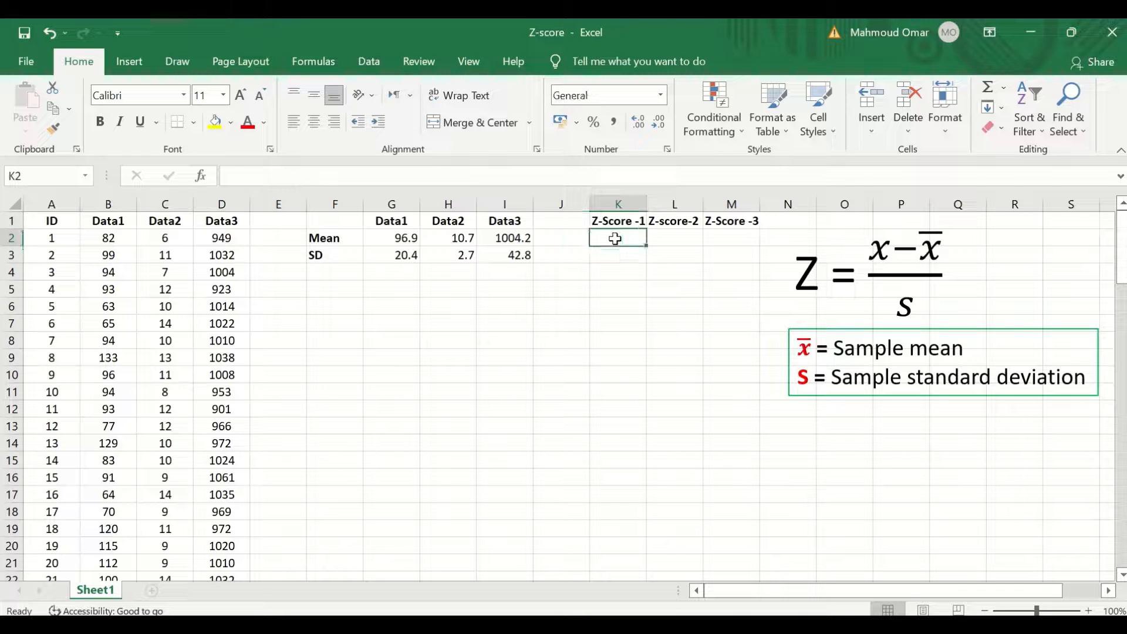
text(=)
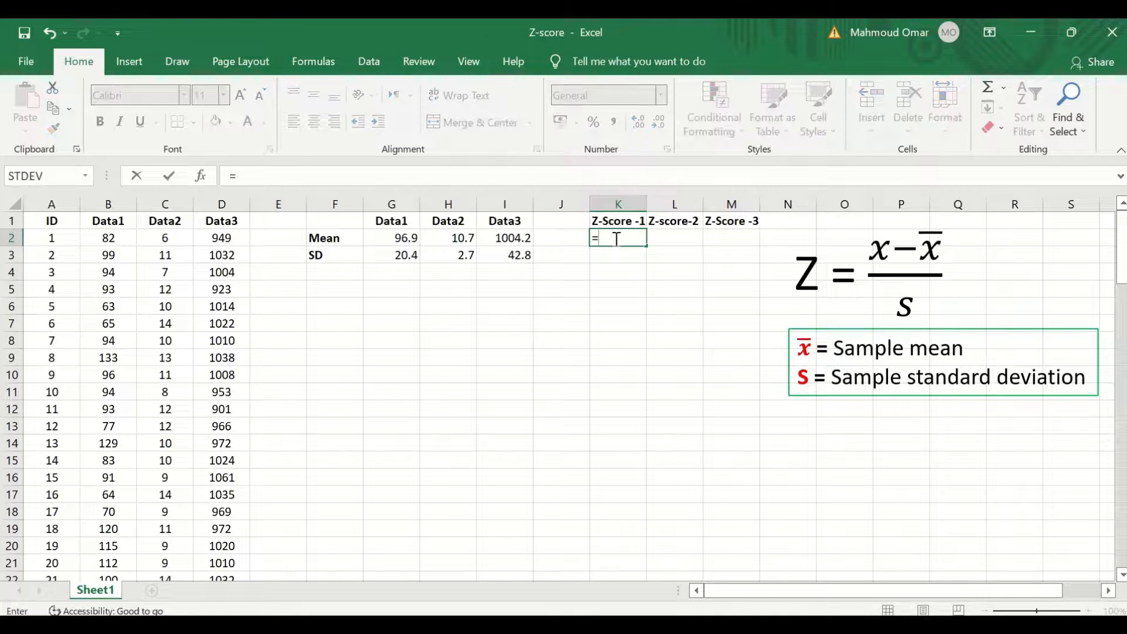
text(()
click(109, 240)
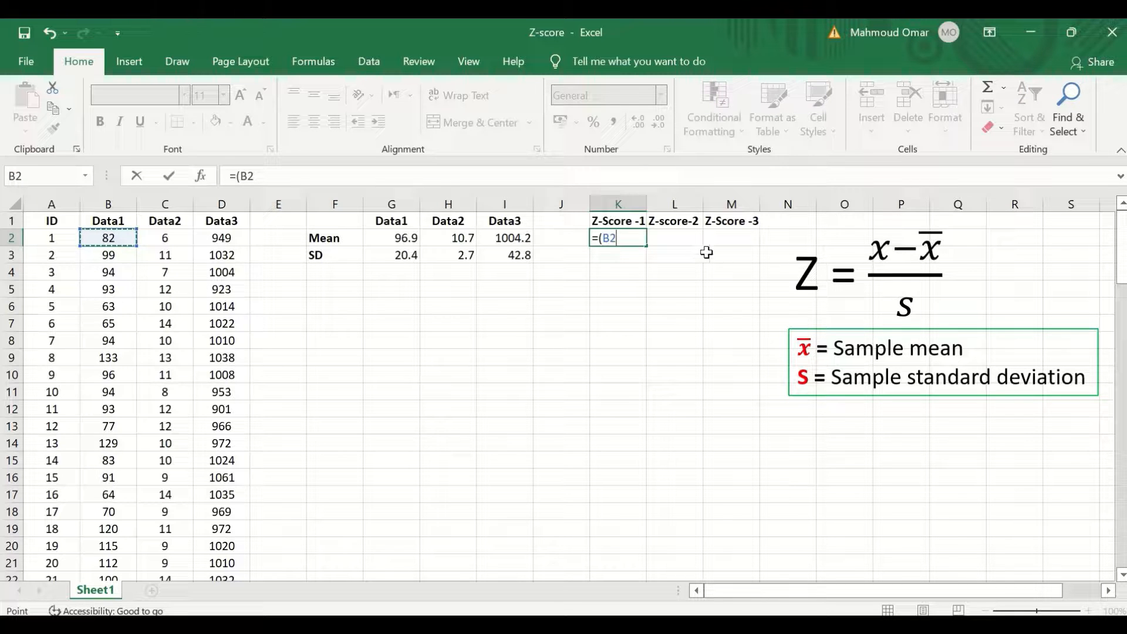
text(-)
click(393, 238)
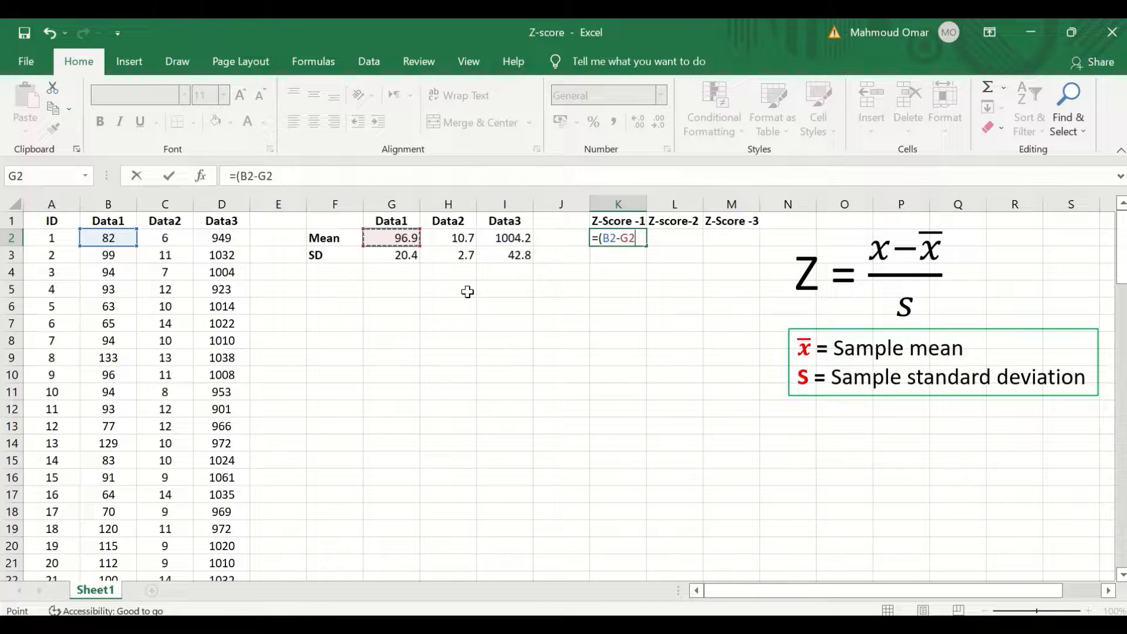
key(F4)
text()/)
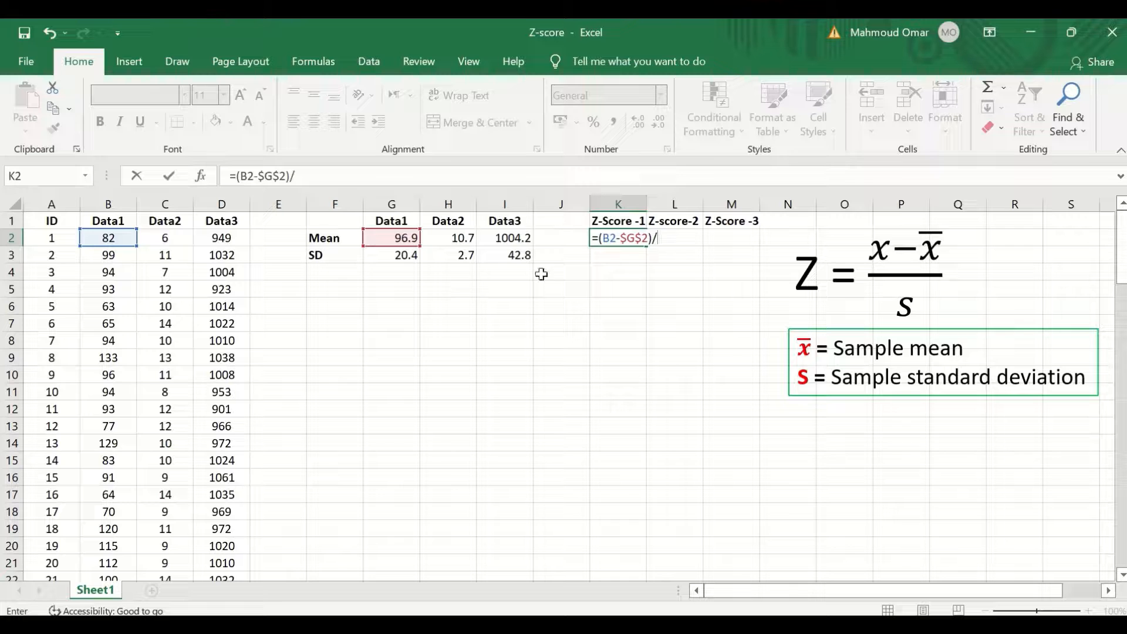
click(399, 258)
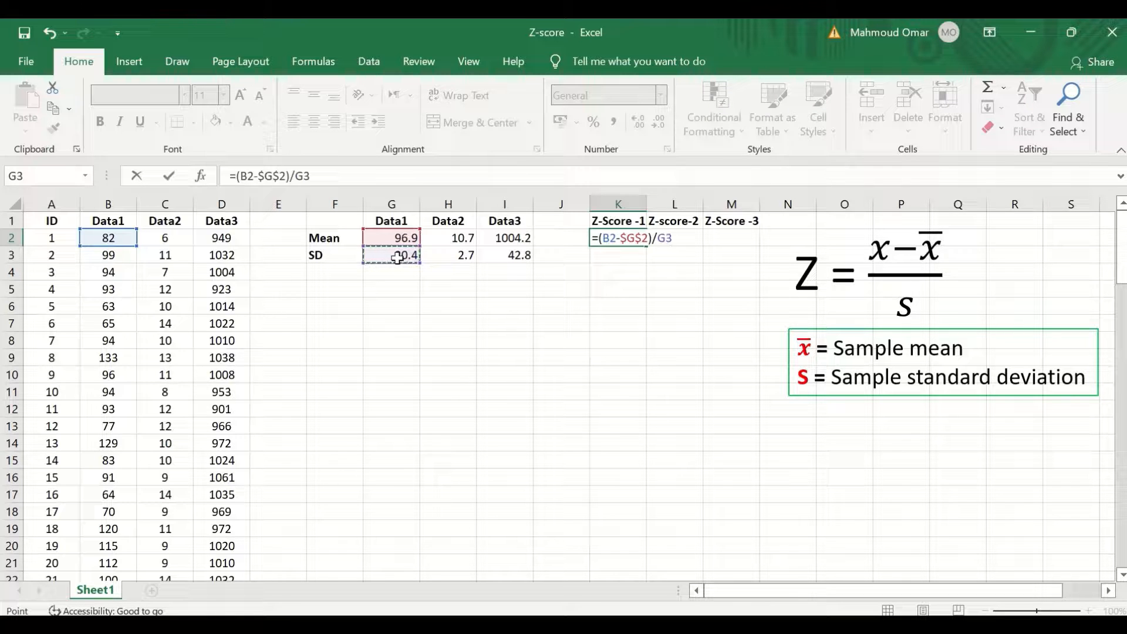
key(F4)
key(Return)
- Fill the Z-score formula down the Z-Score -1 column to row 101
click(605, 239)
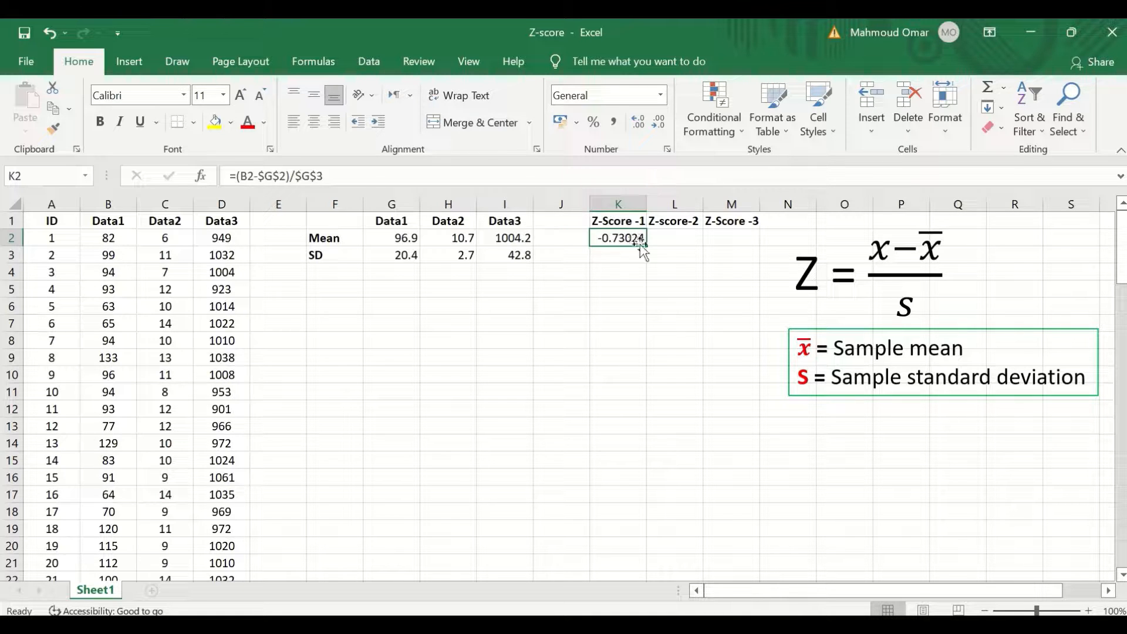
drag(647, 243, 622, 513)
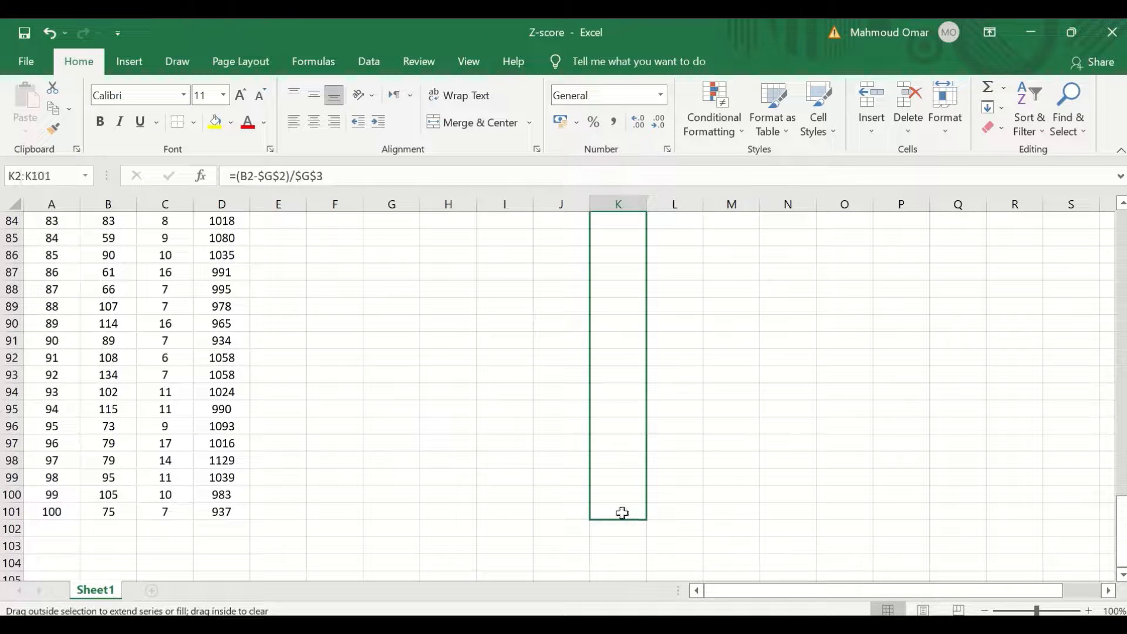
scroll(744, 411, up, 20)
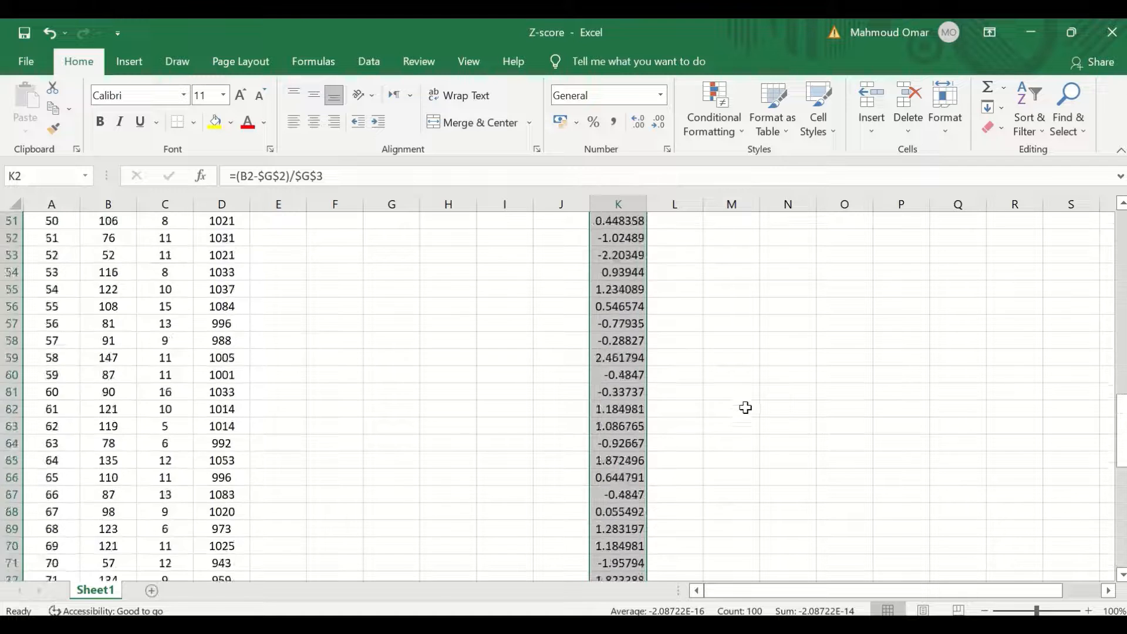
scroll(741, 394, up, 1)
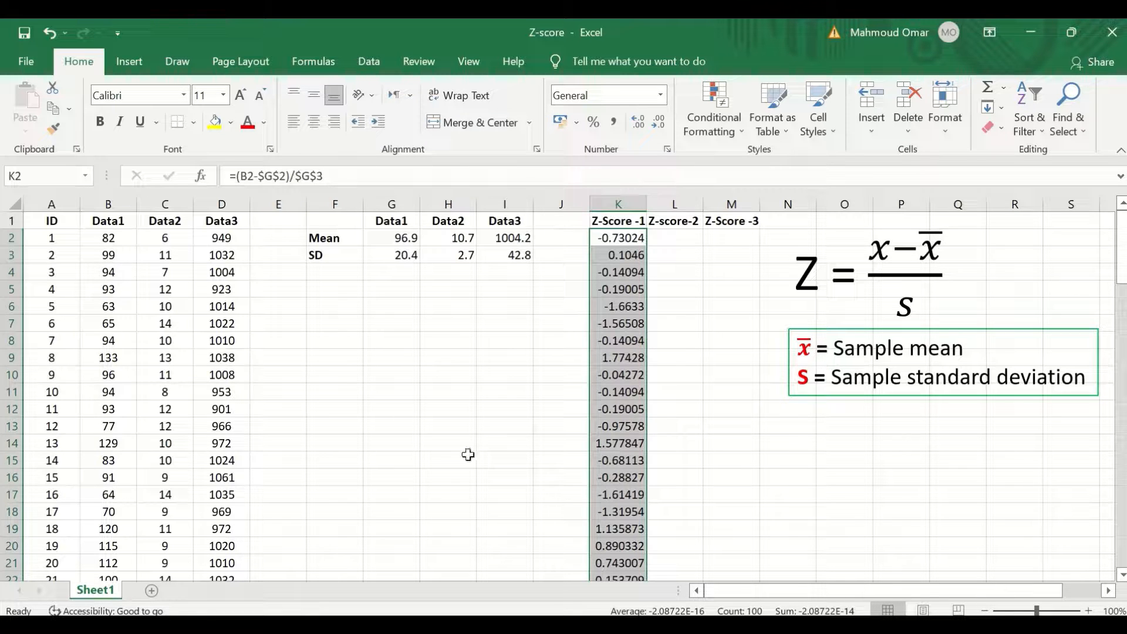
- Enter the first Z-score-2 formula =(C2-$H$2)/$H$3 using absolute references to the Data2 mean and SD
click(672, 244)
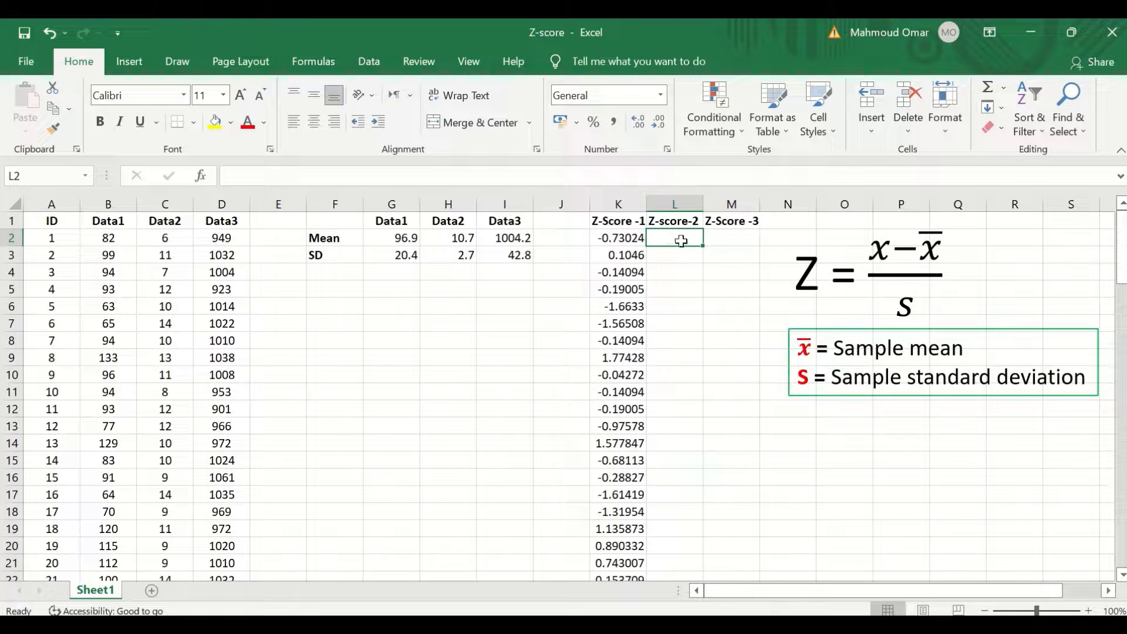
text(=)
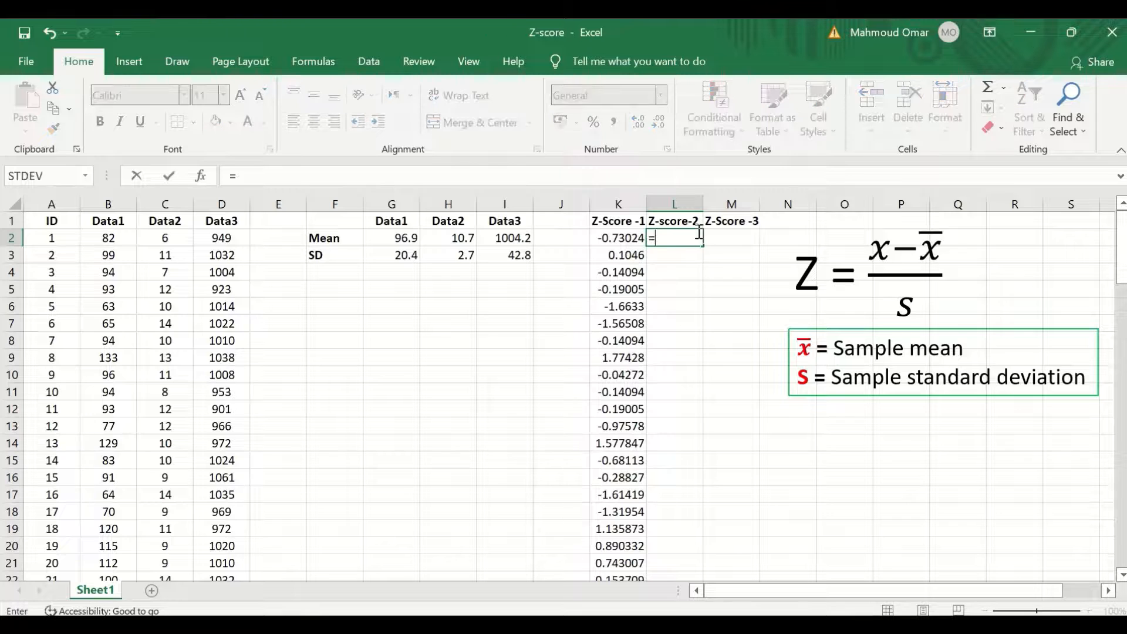
text(()
click(167, 239)
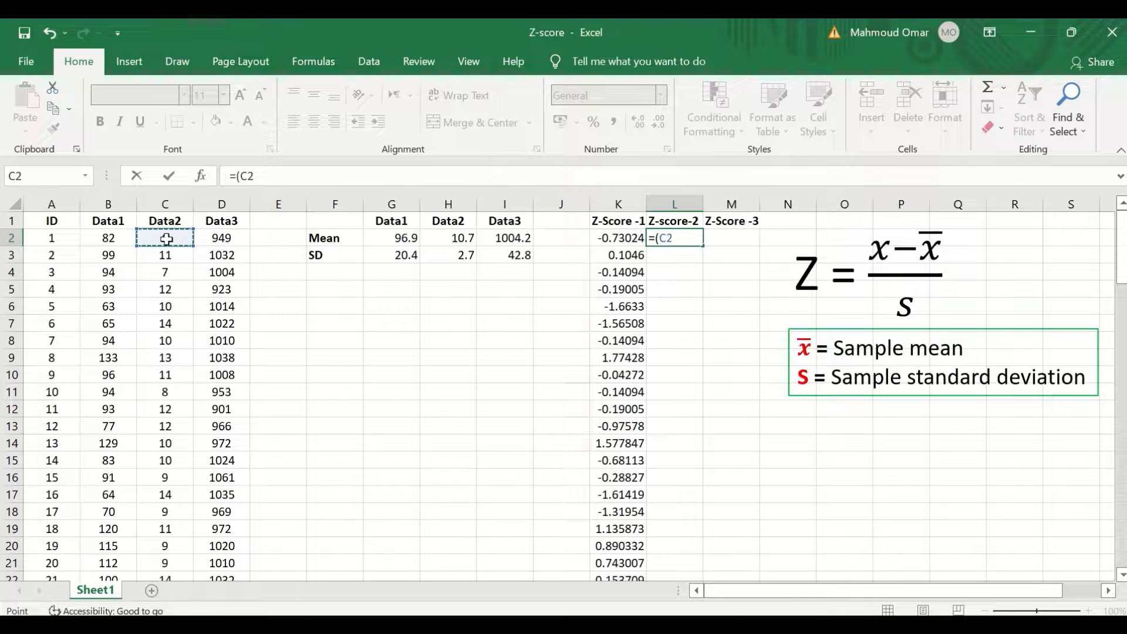
text(-)
click(450, 241)
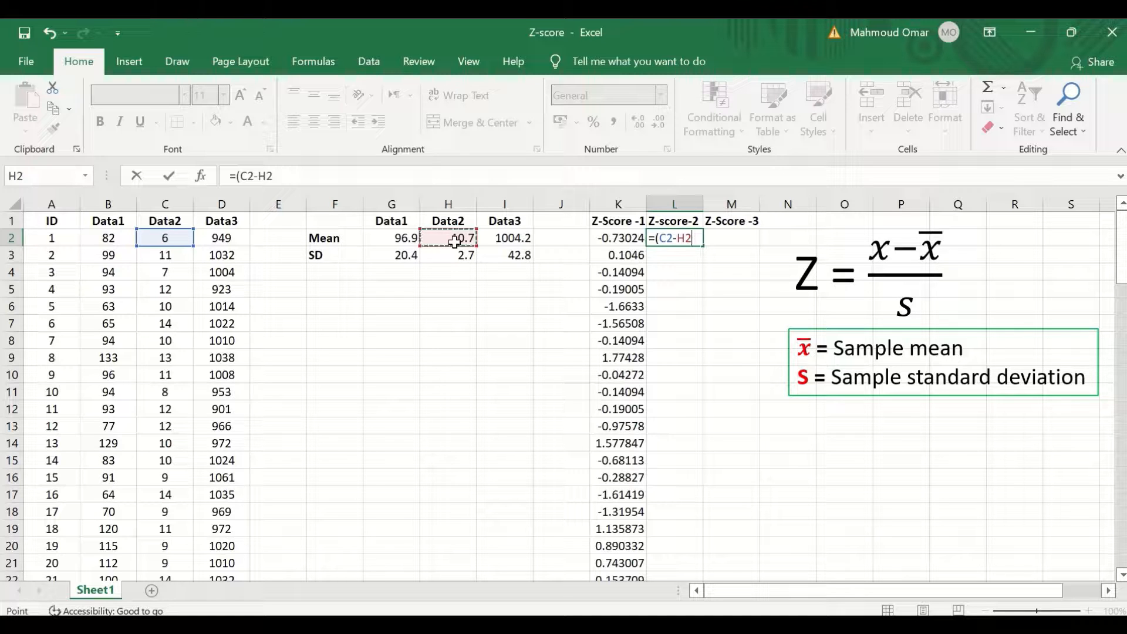
key(F4)
text()/)
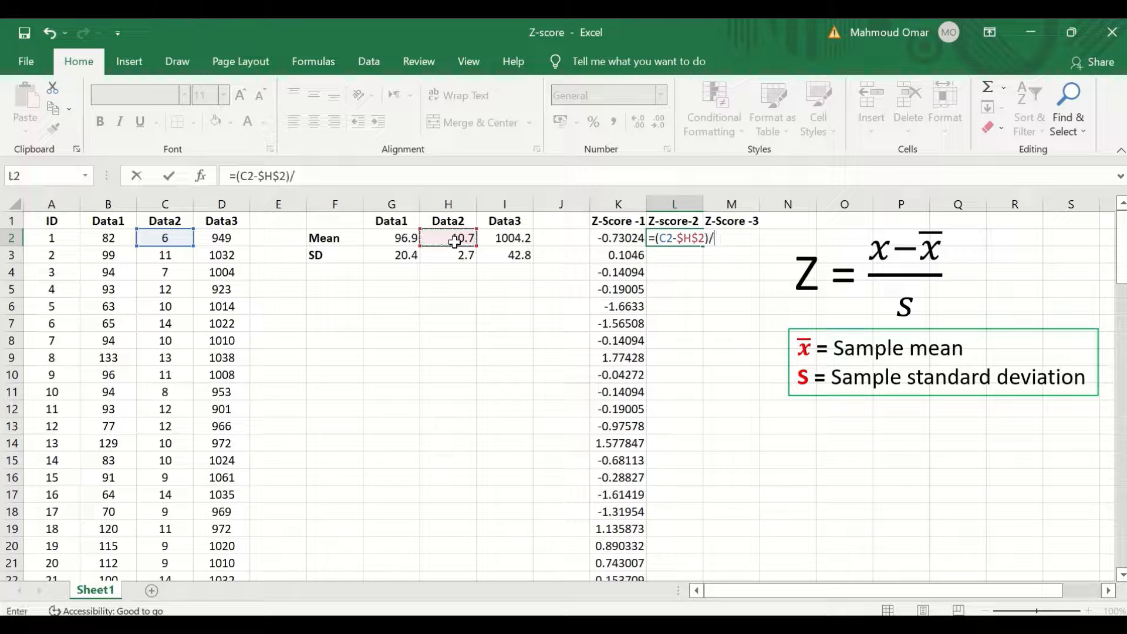
click(458, 256)
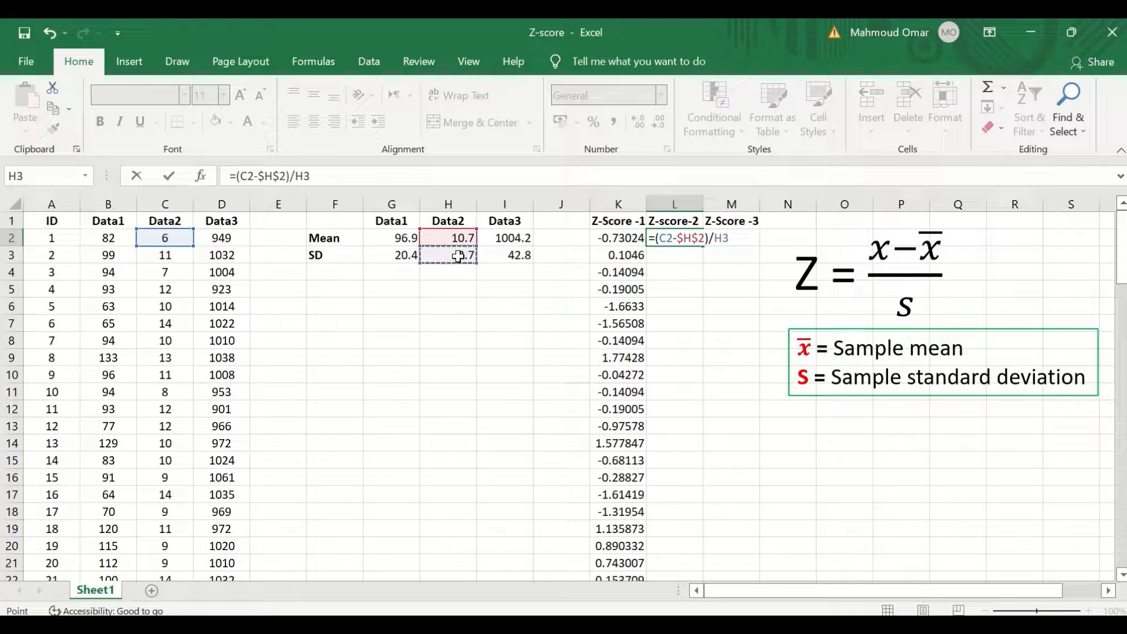
key(F4)
key(Return)
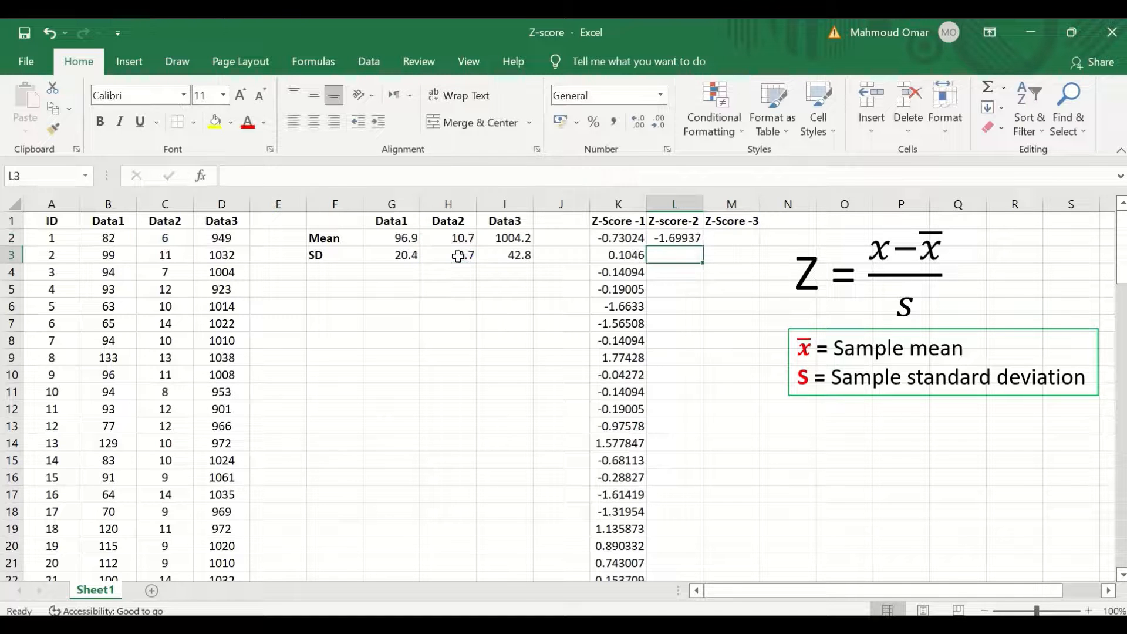
- Fill the Z-score-2 formula down its column to row 101
click(685, 237)
drag(704, 246, 704, 556)
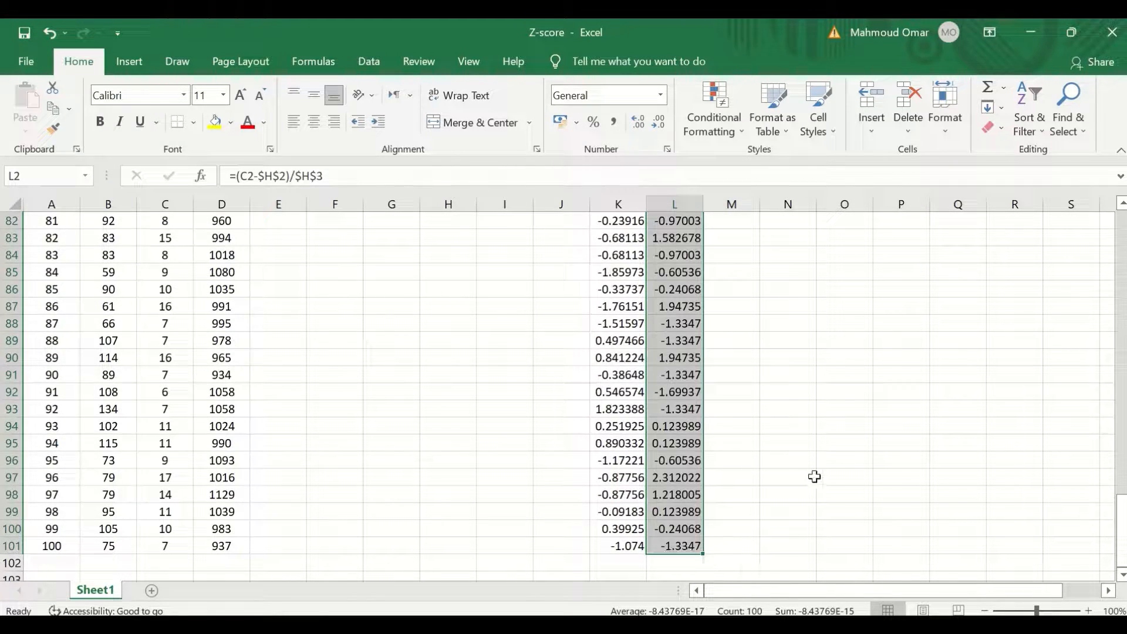
scroll(815, 477, up, 20)
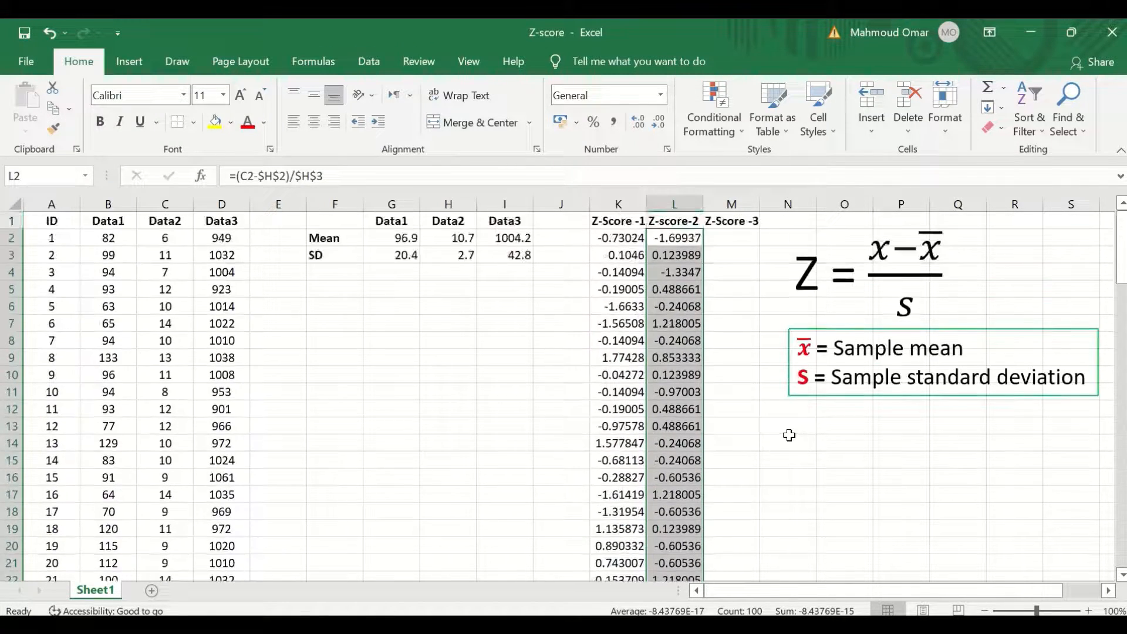
- Enter the first Z-Score -3 formula =(D2-$I$2)/$I$3 using absolute references to the Data3 mean and SD
click(734, 241)
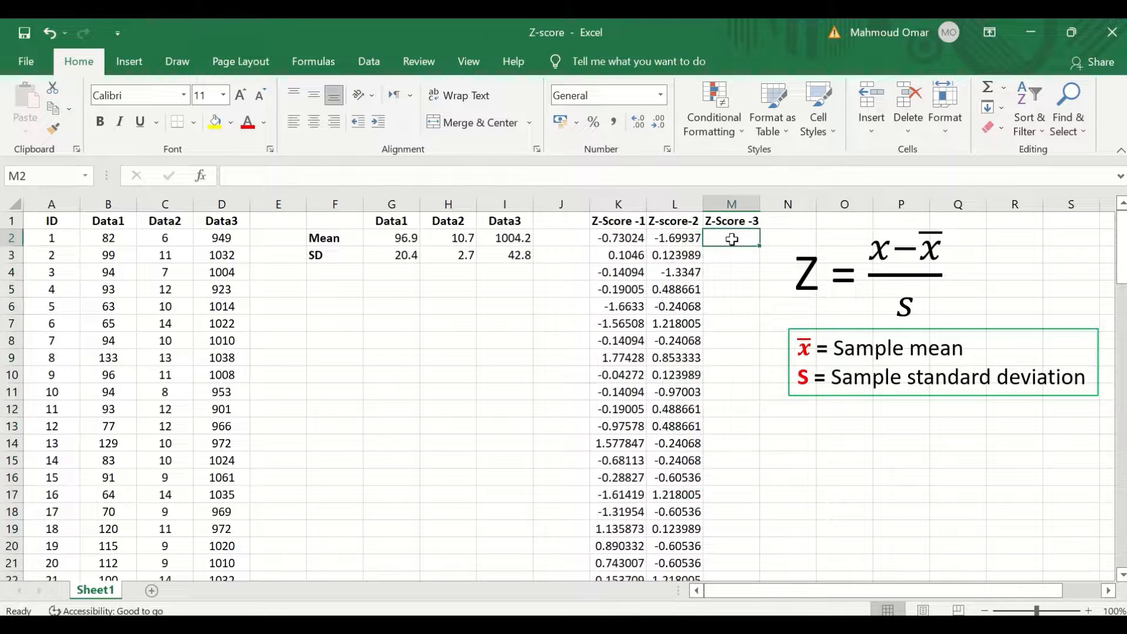
text(=)
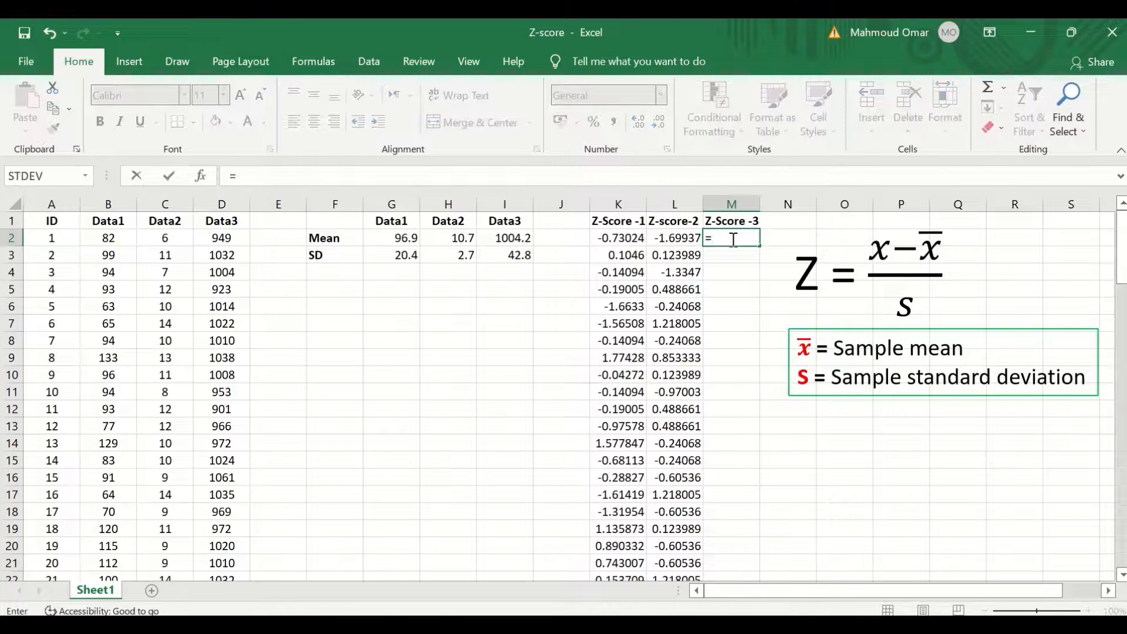
text(()
click(214, 241)
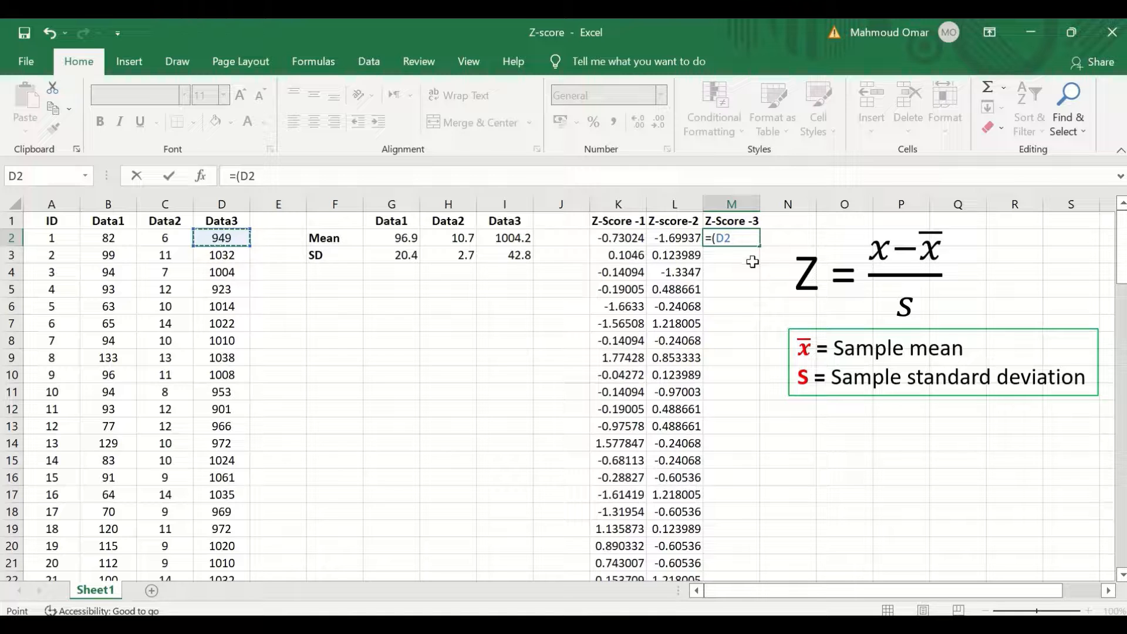
text(-)
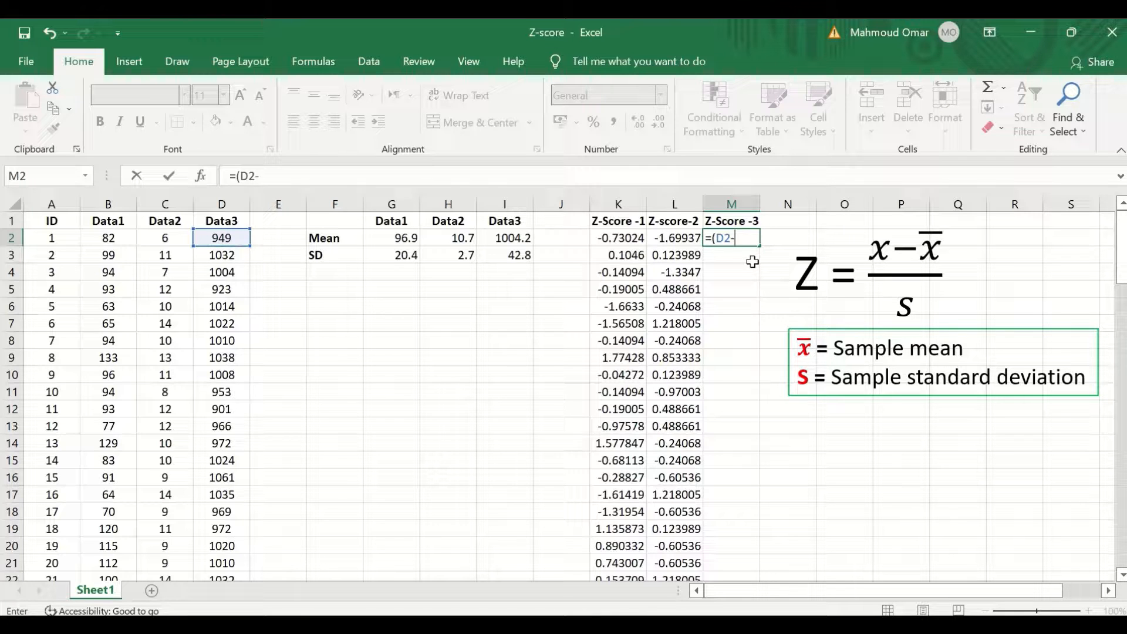
click(514, 239)
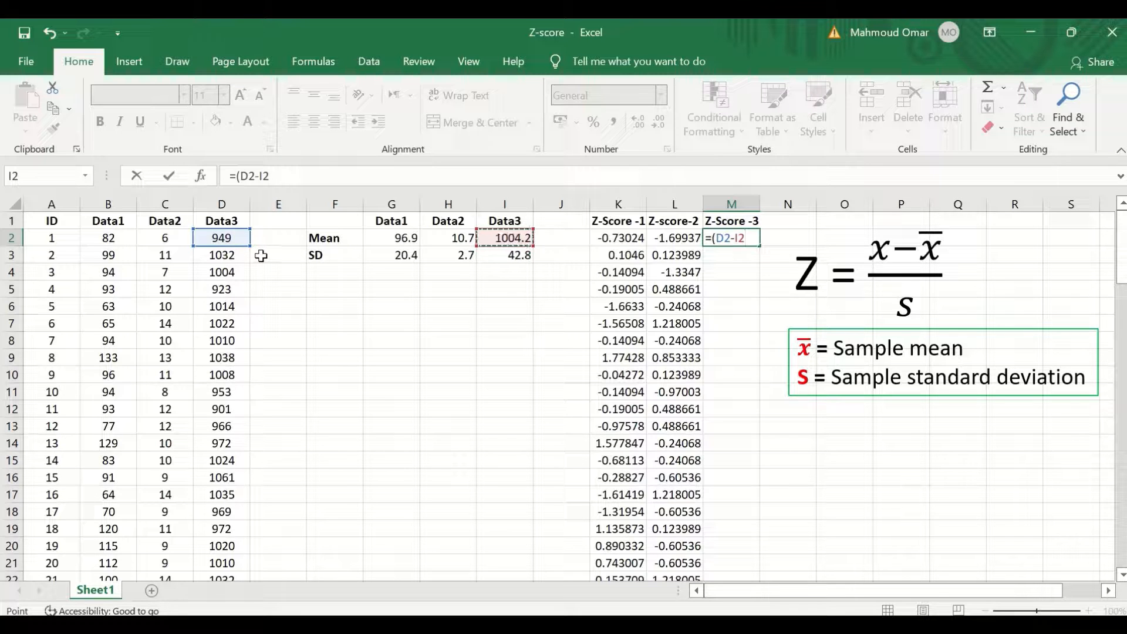
key(F4)
text()/)
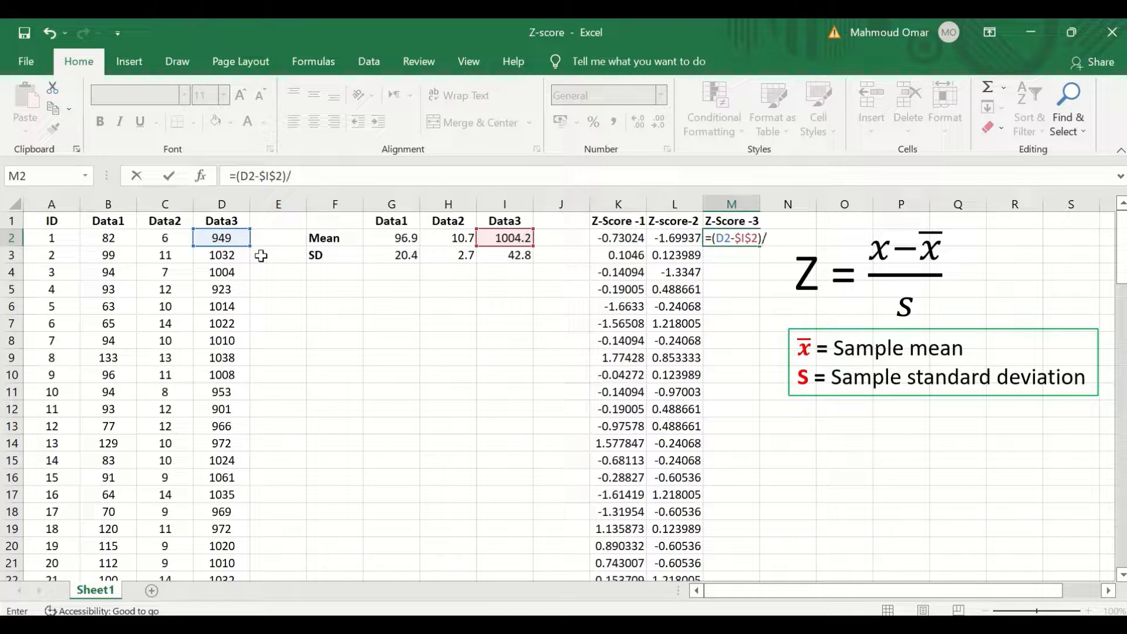
click(516, 258)
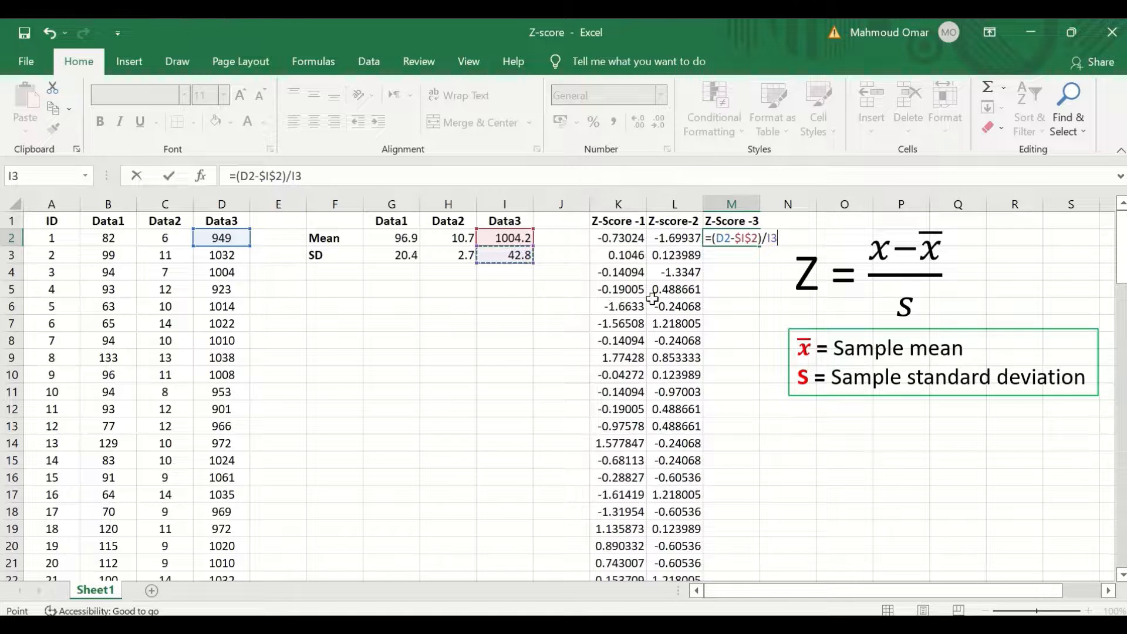
key(F4)
key(Return)
- Fill the Z-Score -3 formula down its column to row 101 and deselect the range
click(730, 239)
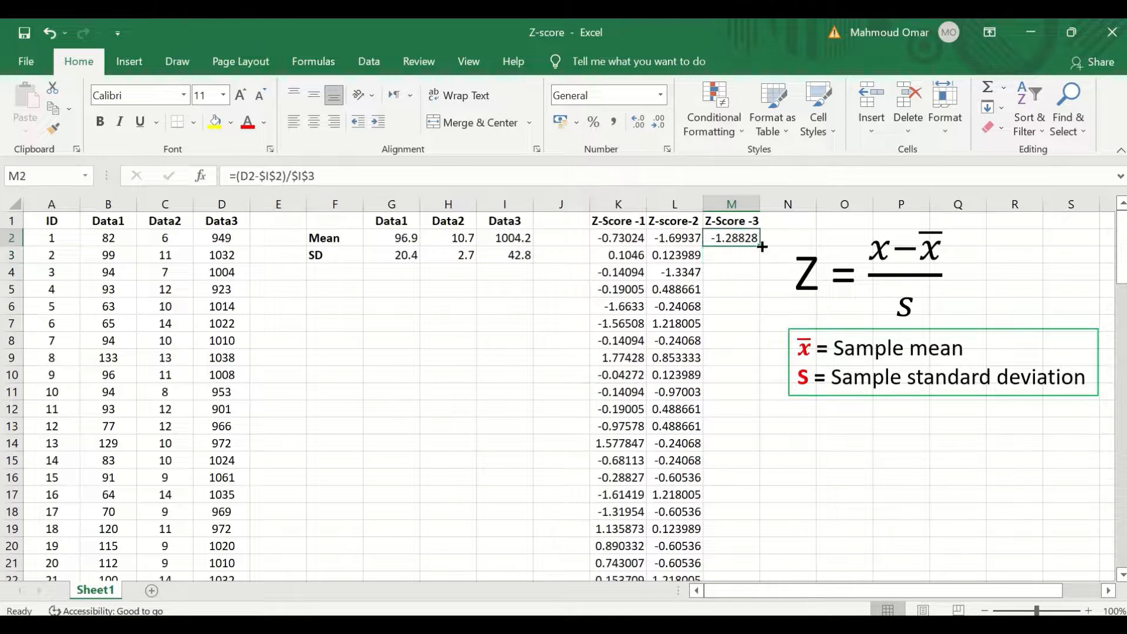
drag(761, 247, 743, 538)
scroll(785, 456, up, 11)
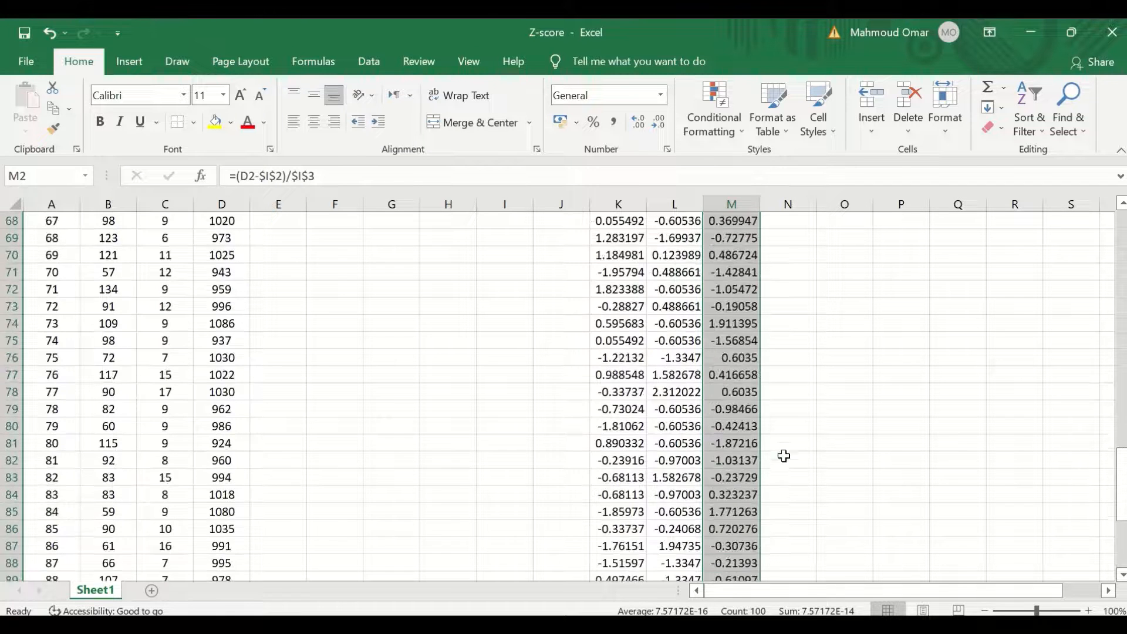
scroll(791, 412, up, 16)
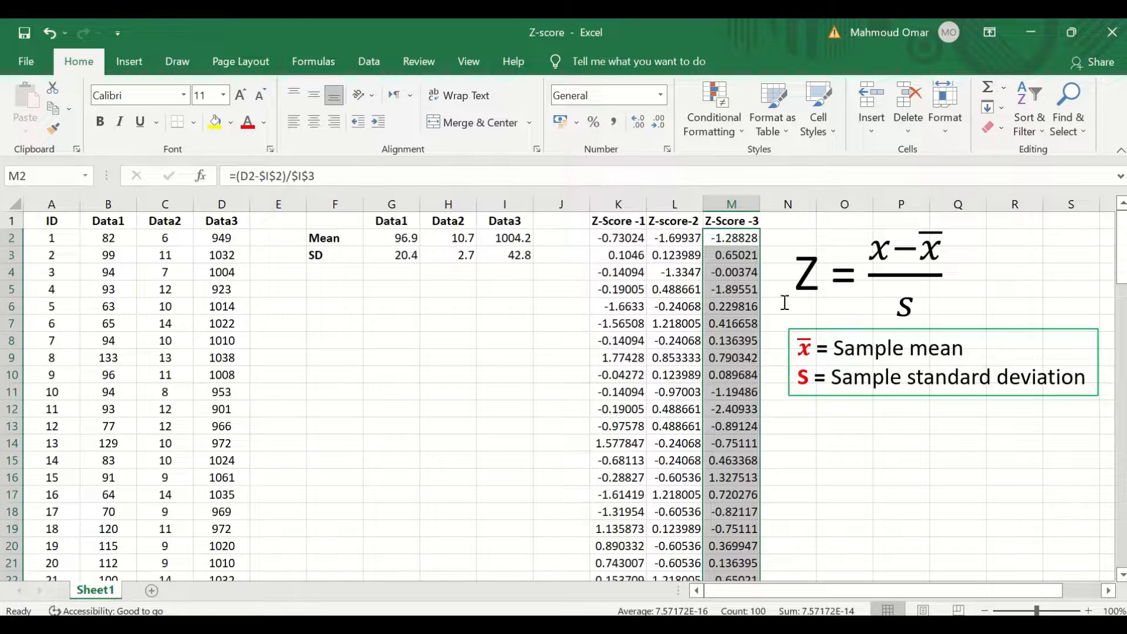
click(822, 476)
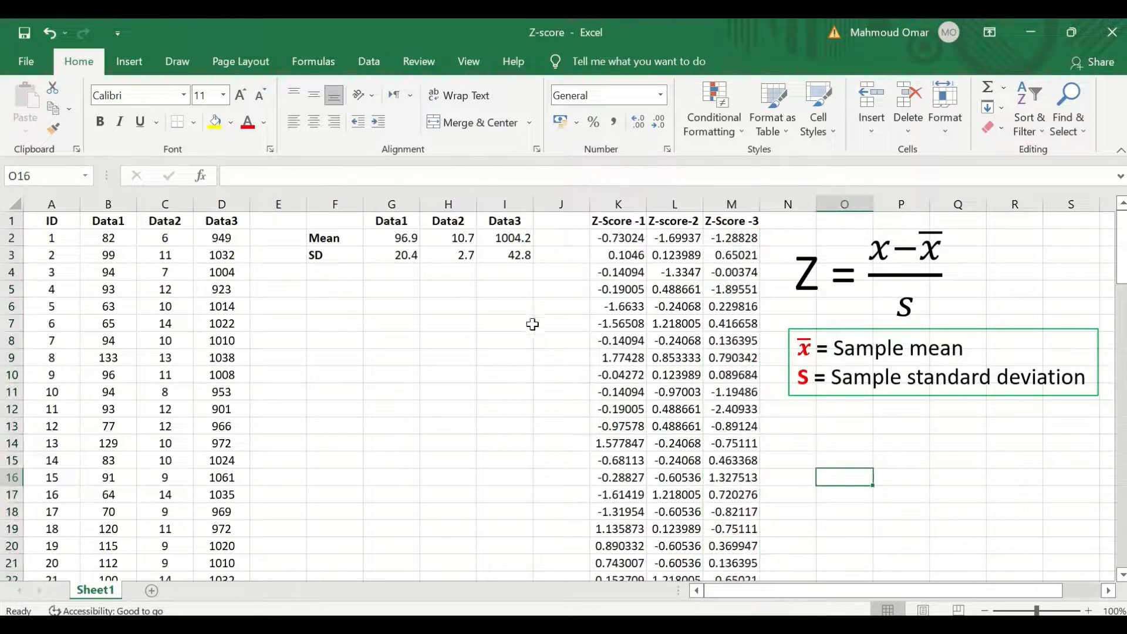